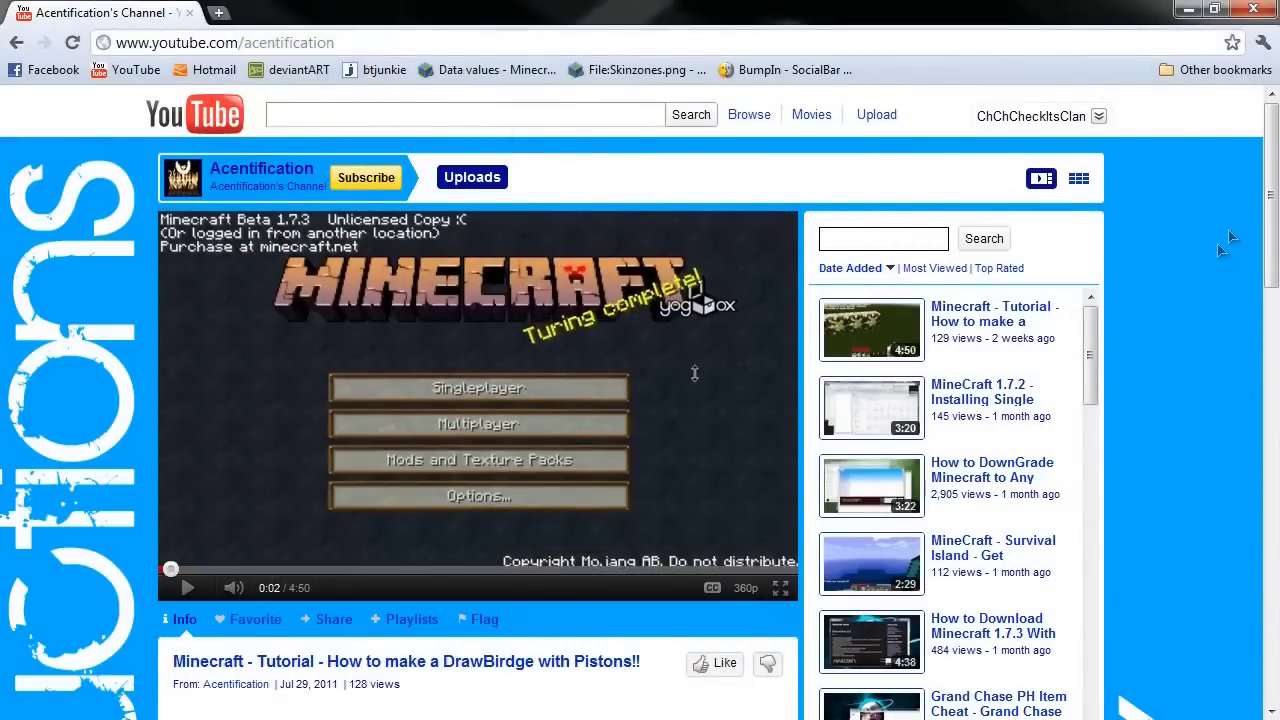
mouse_move(1272, 182)
mouse_down()
mouse_move(1271, 243)
mouse_move(1274, 196)
mouse_up()
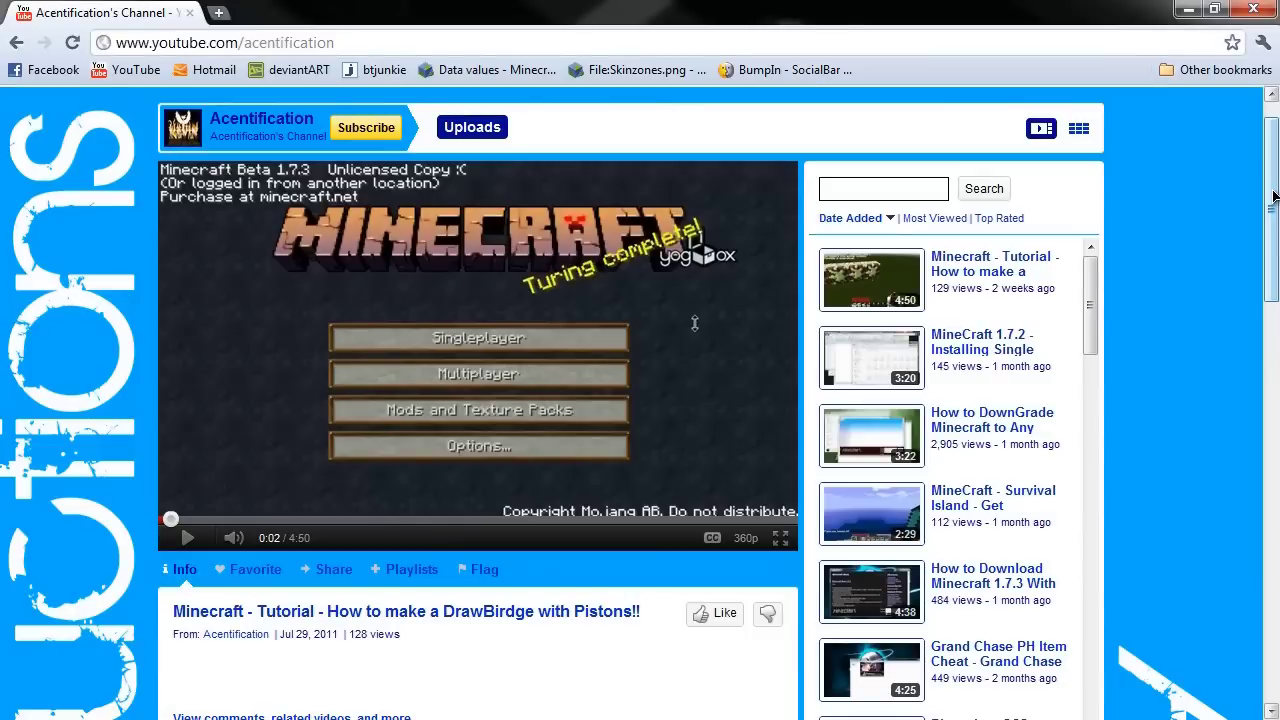
drag(1273, 193, 1273, 193)
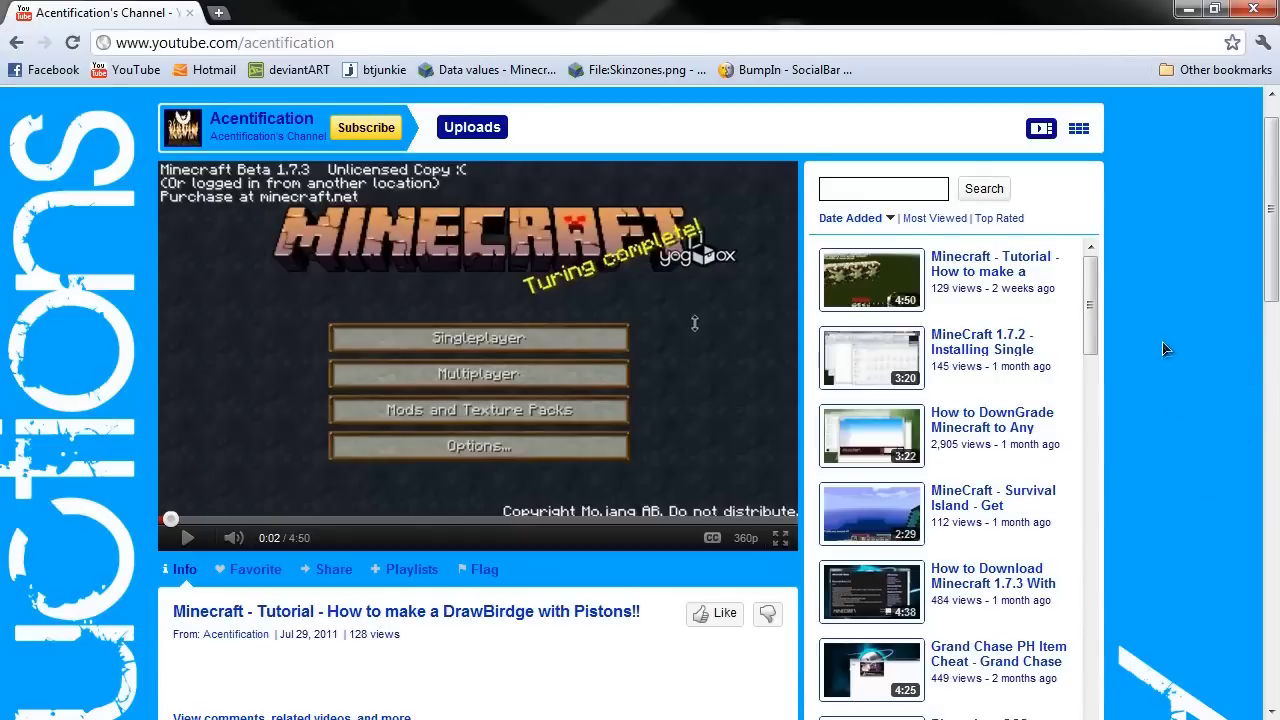
drag(1270, 271, 1273, 224)
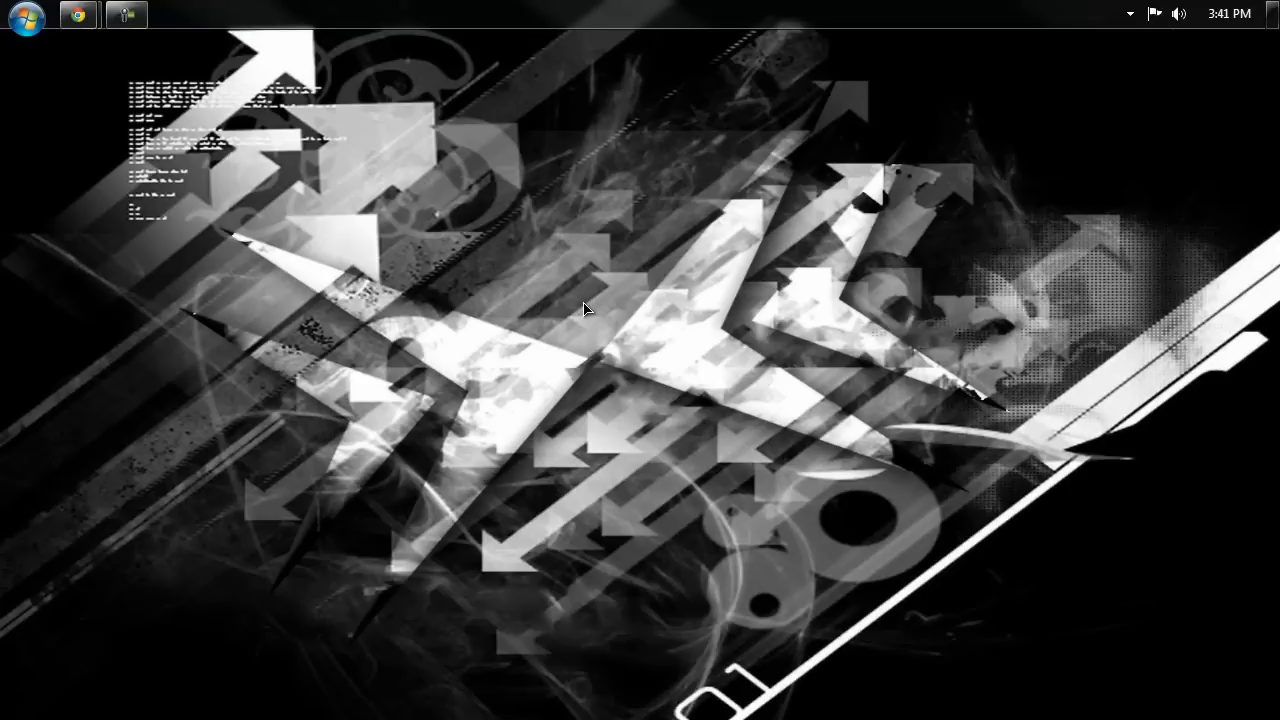
Open the Sound settings from the Hardware and Sound section of Control Panel and show the sound scheme options
click(26, 18)
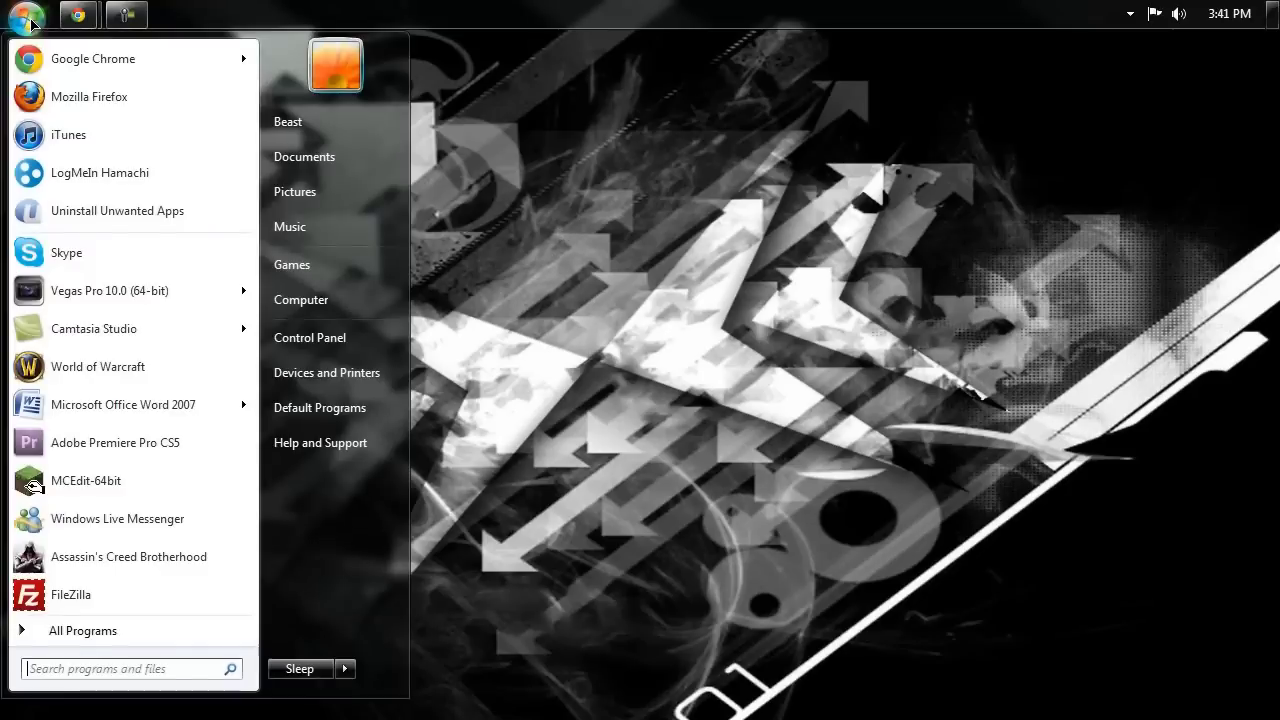
click(310, 338)
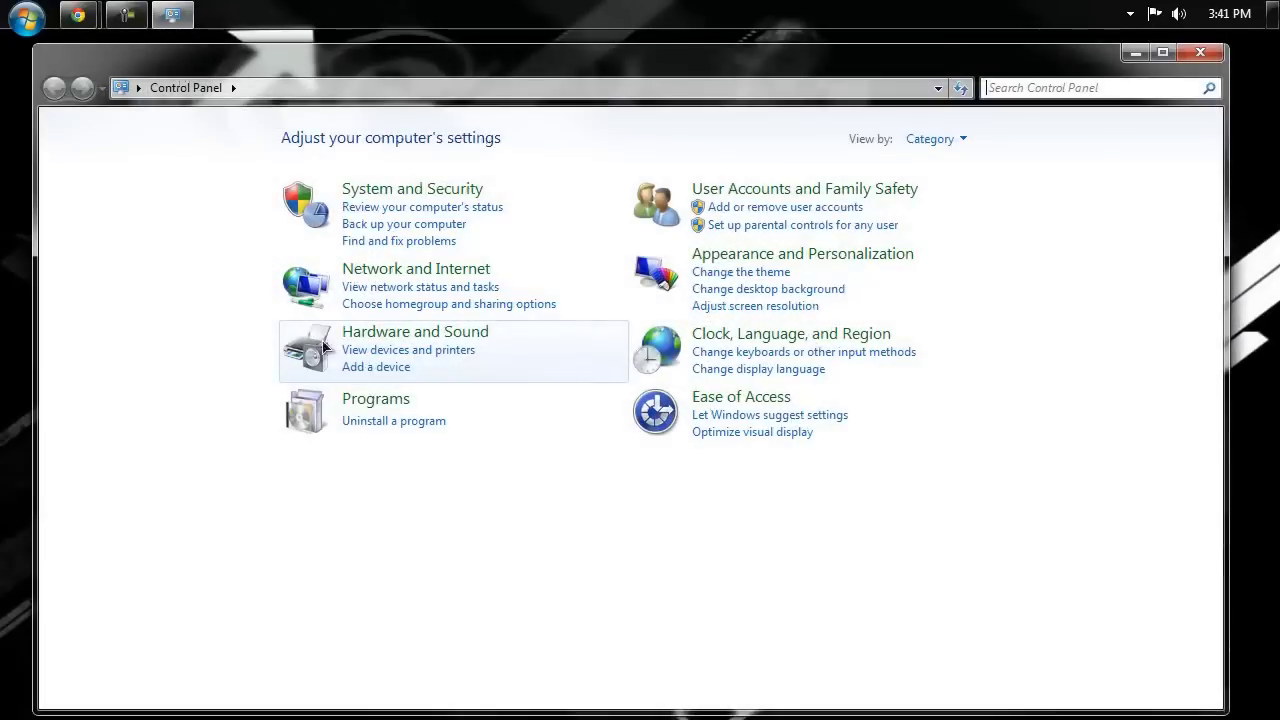
click(447, 334)
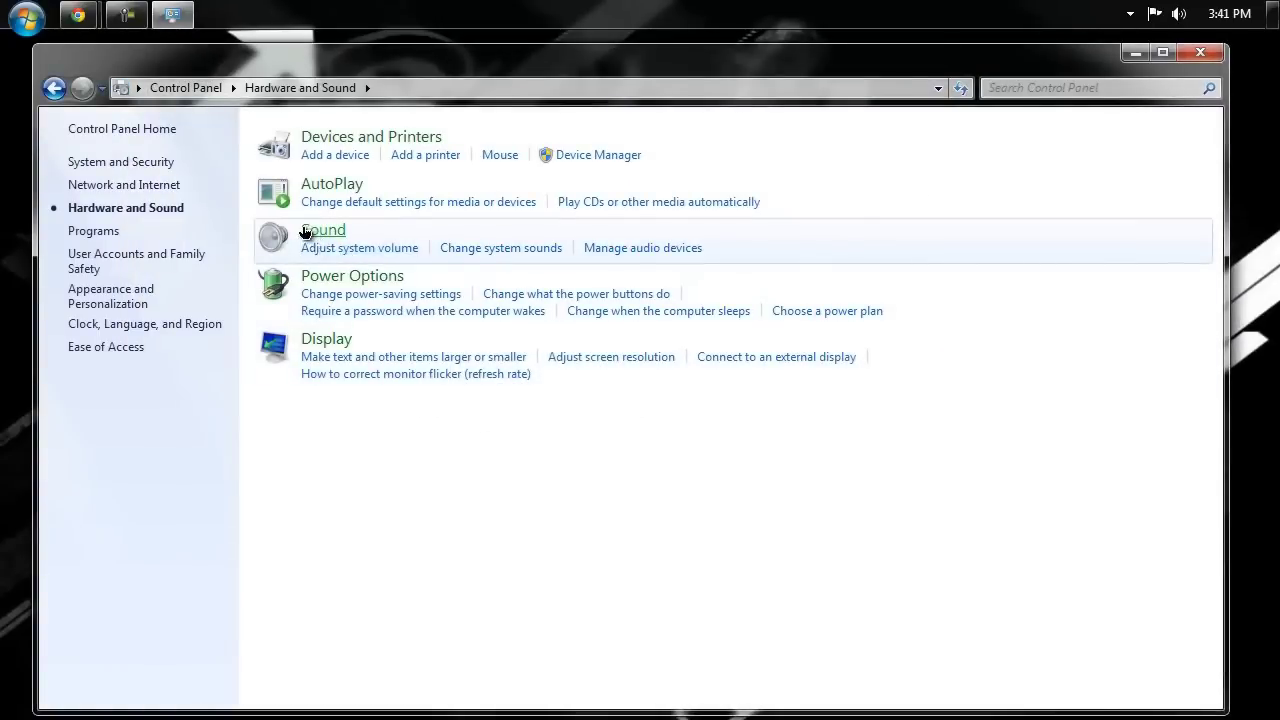
click(339, 232)
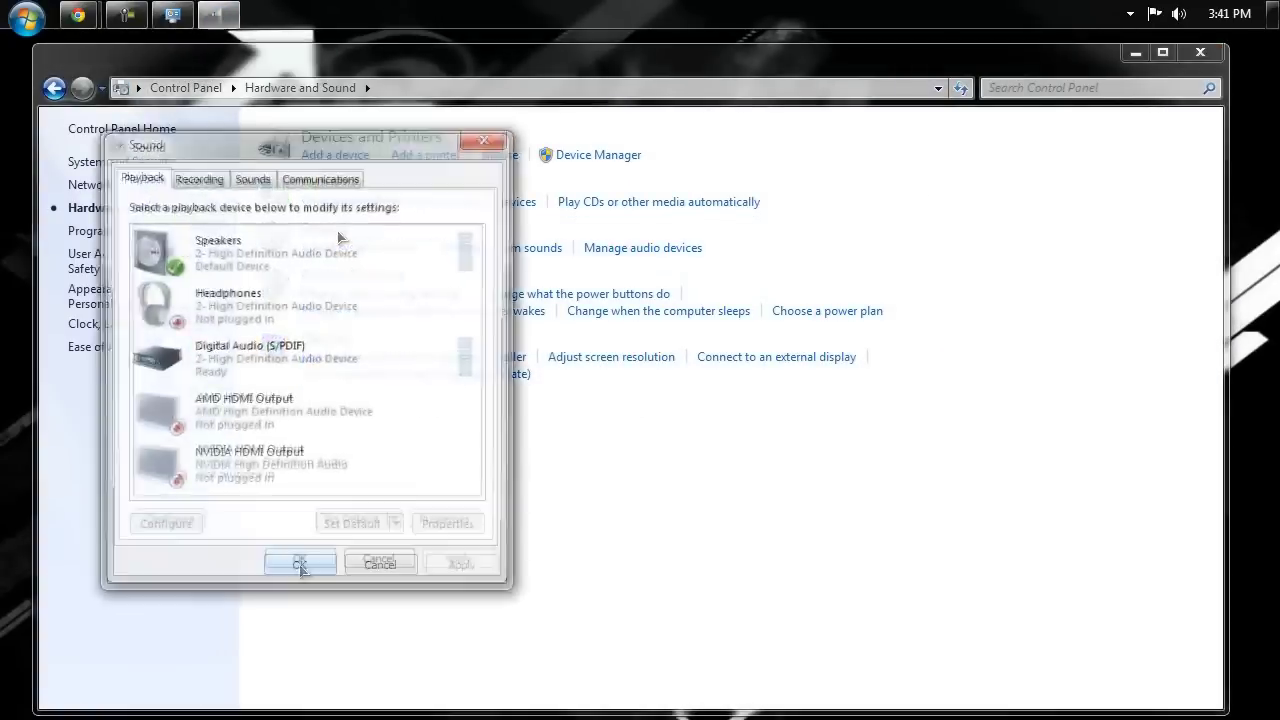
drag(315, 146, 618, 150)
click(556, 183)
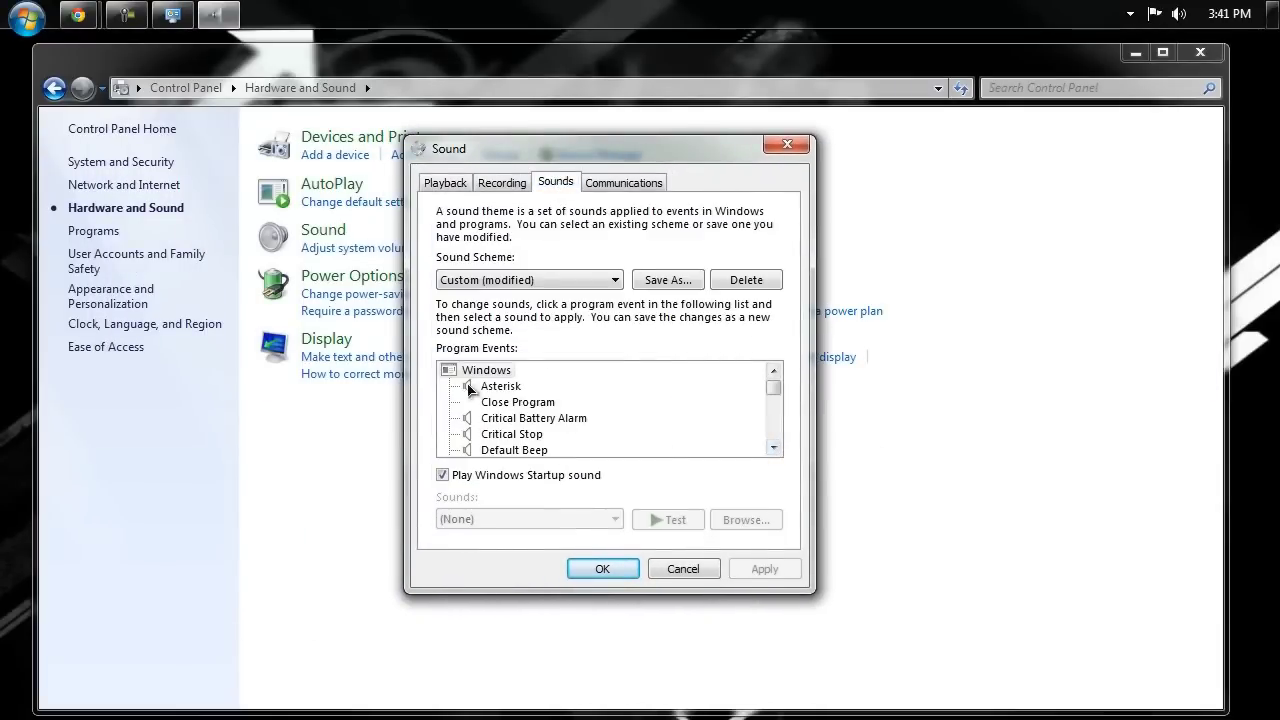
Look through the program events, check the sounds available for the Asterisk event, and test its assigned sound
drag(773, 390, 776, 420)
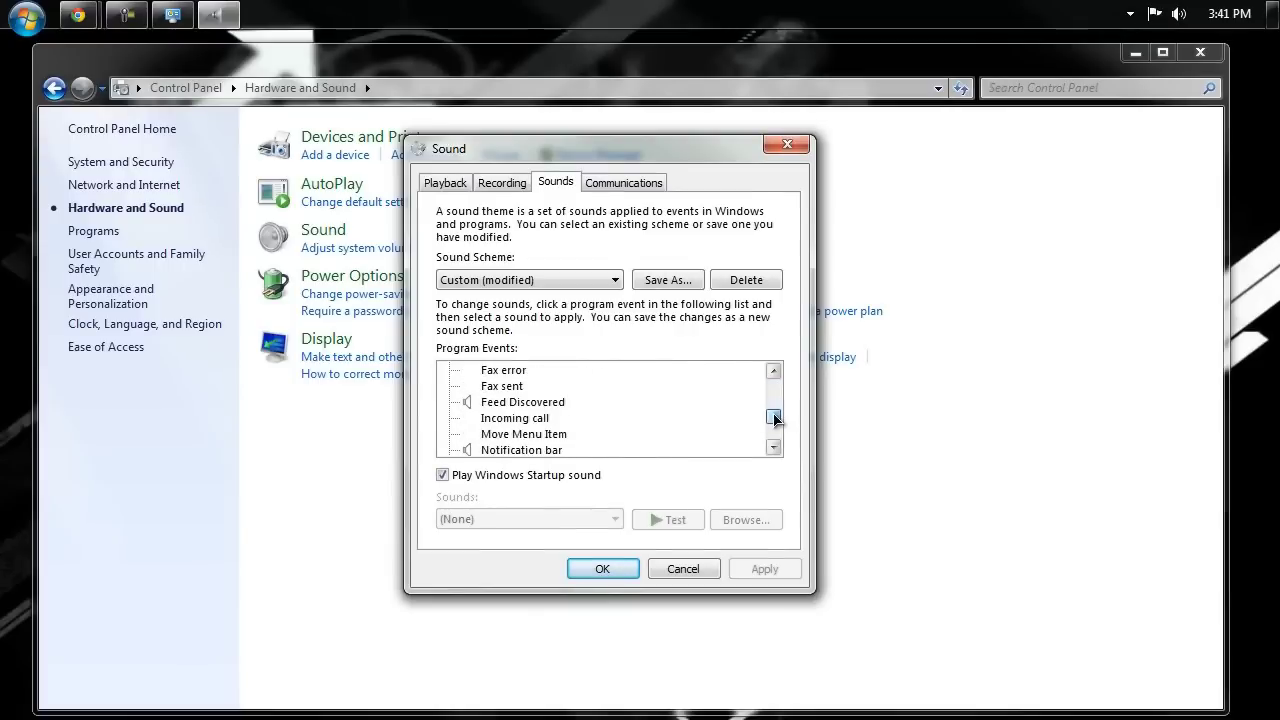
drag(776, 420, 775, 387)
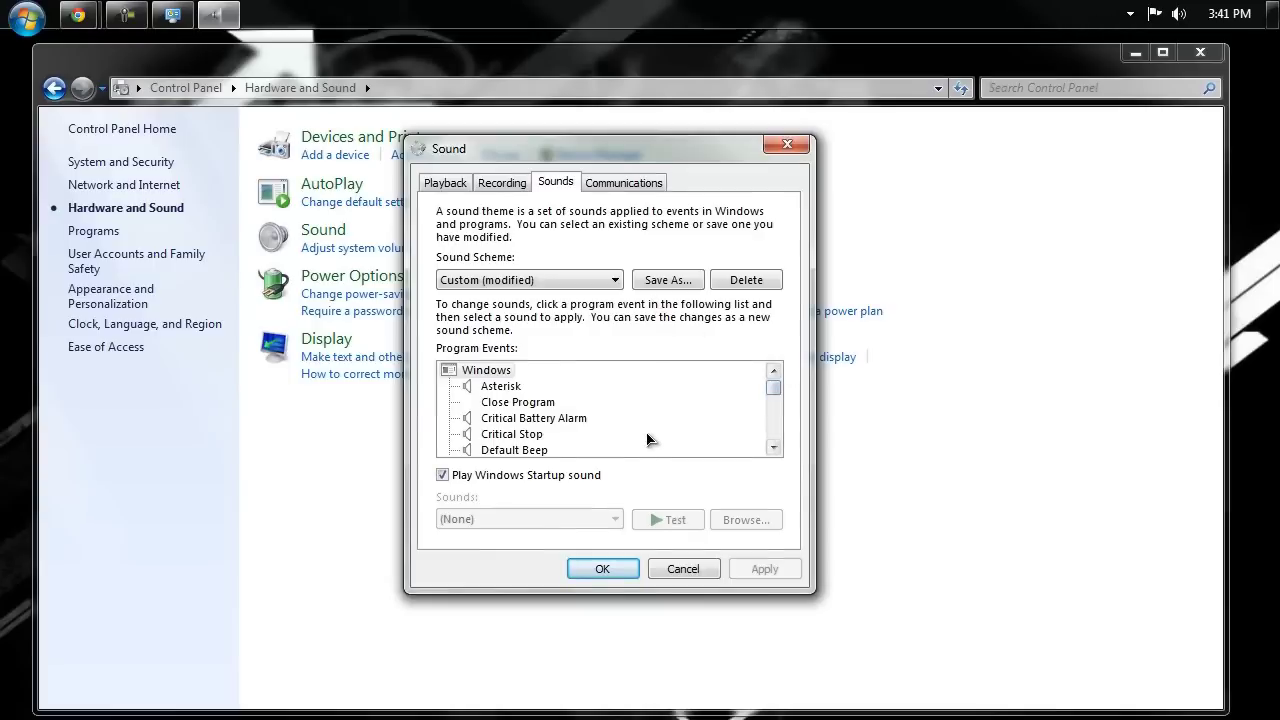
click(505, 389)
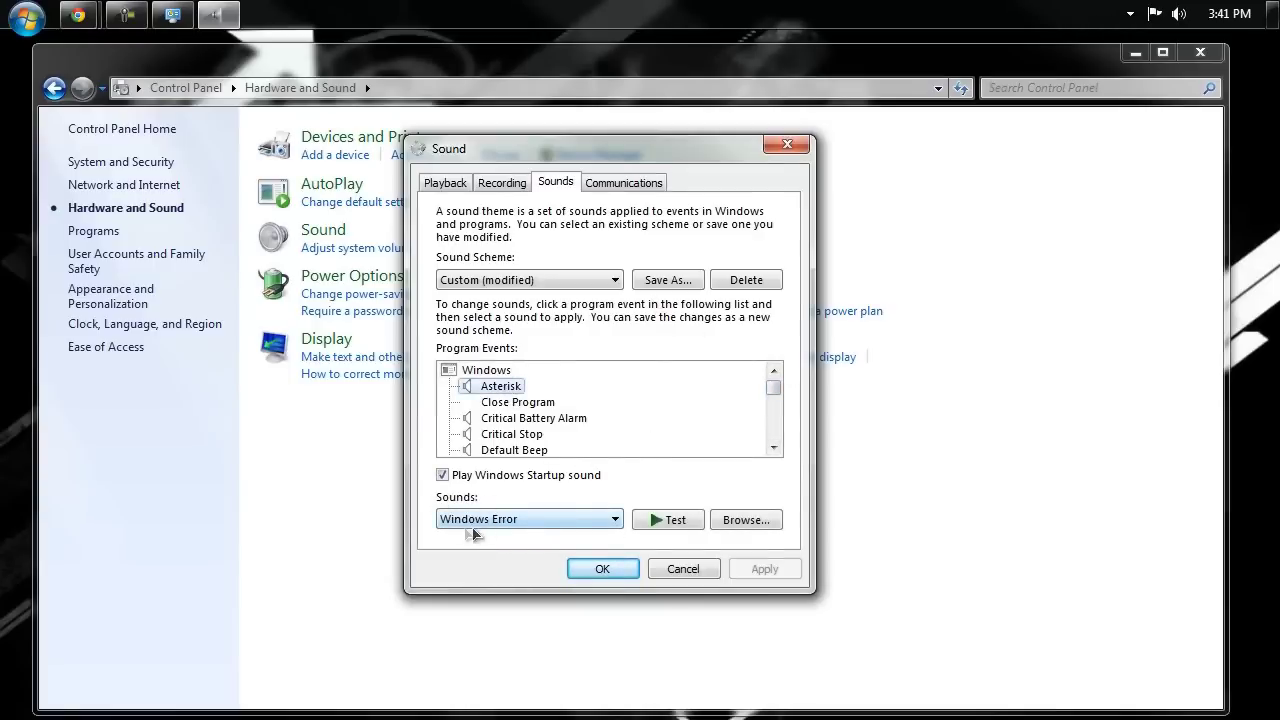
click(612, 519)
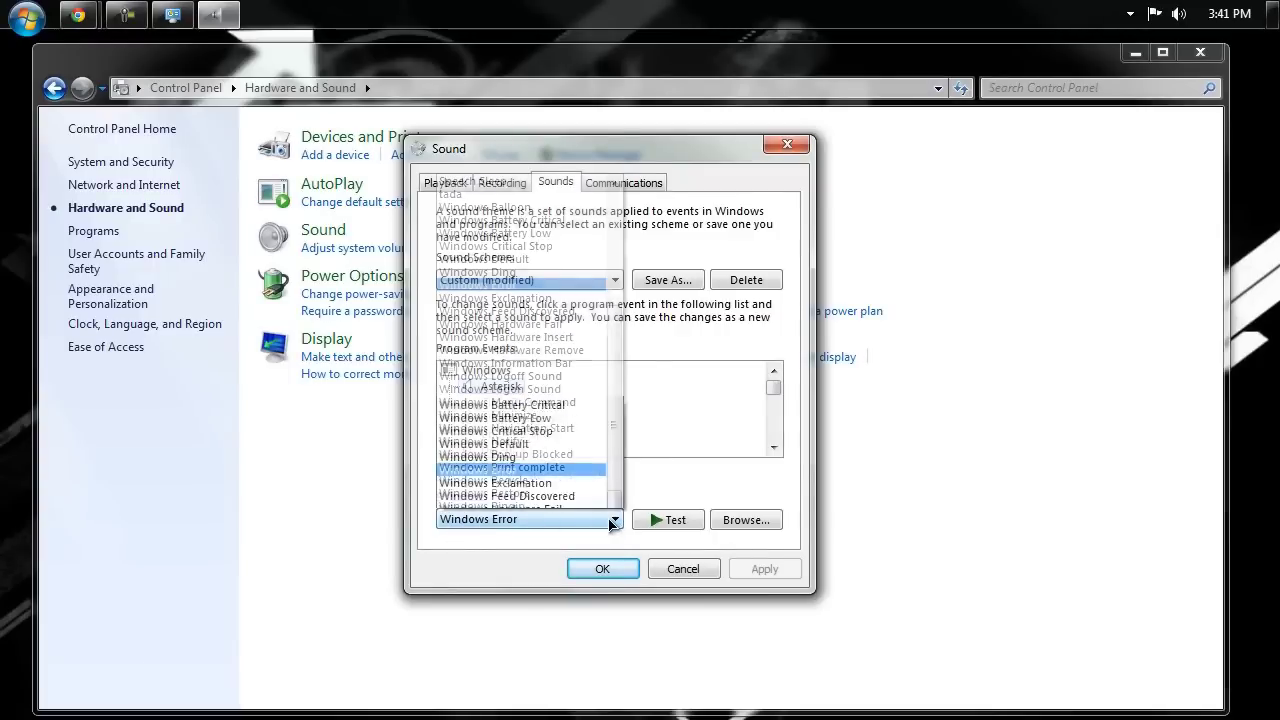
mouse_move(616, 450)
mouse_down()
mouse_move(620, 322)
mouse_move(618, 464)
mouse_up()
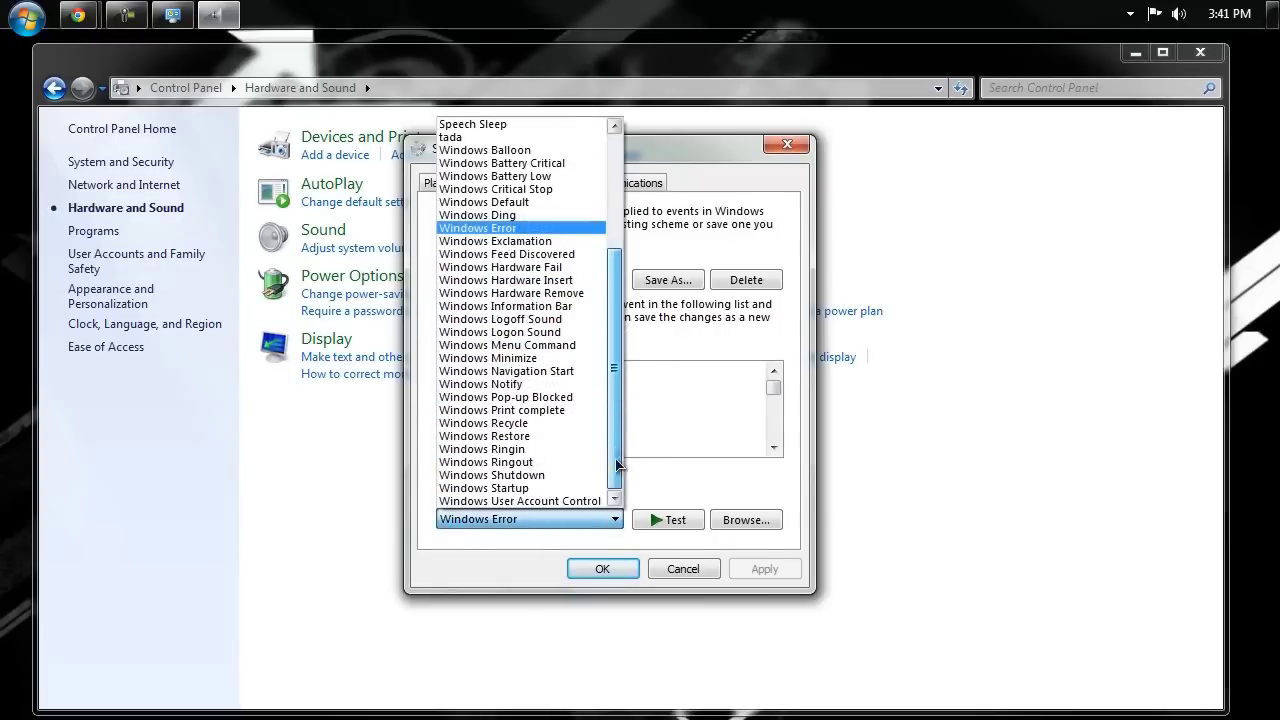
click(614, 520)
click(660, 524)
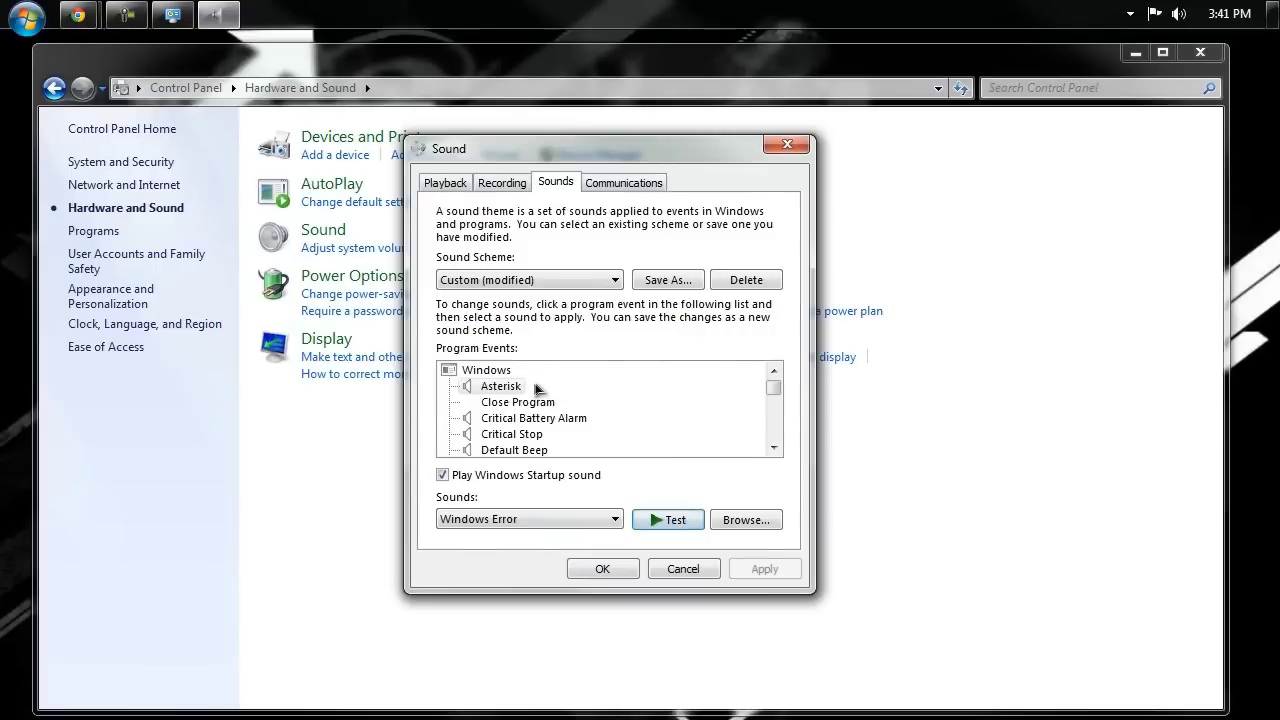
Browse for a custom sound file for the Asterisk event and cancel without choosing one
click(491, 388)
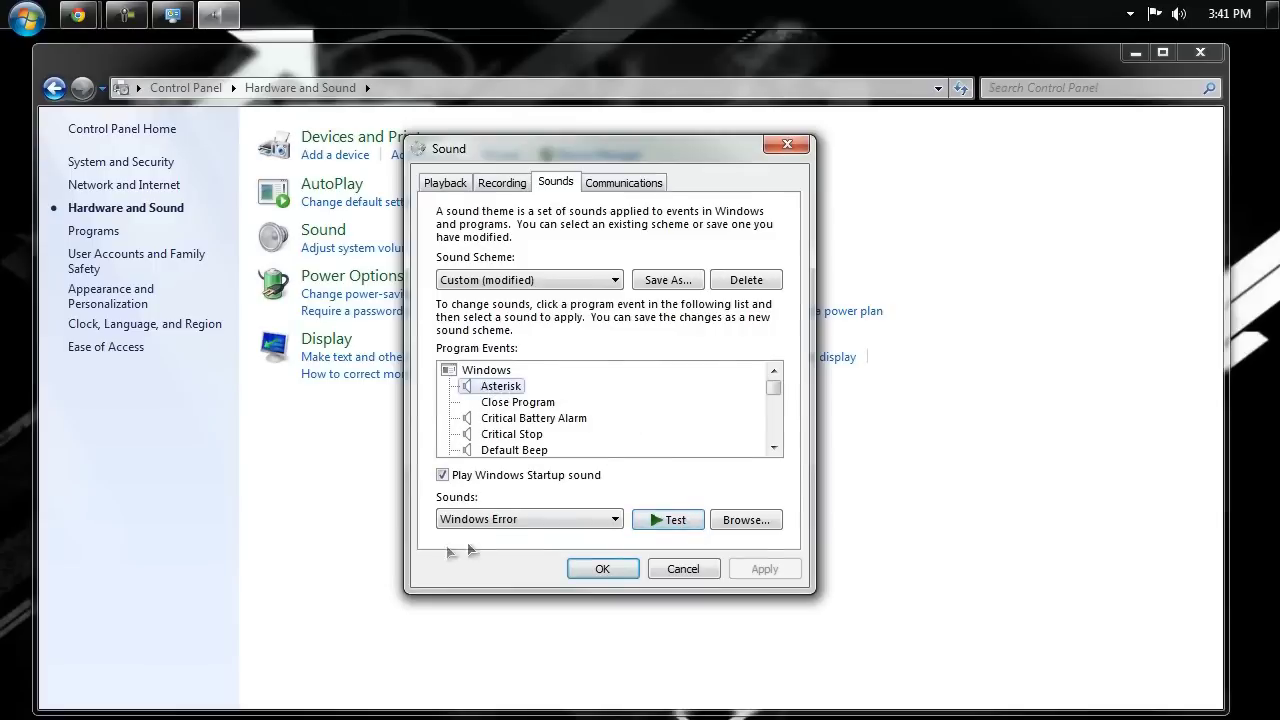
click(746, 520)
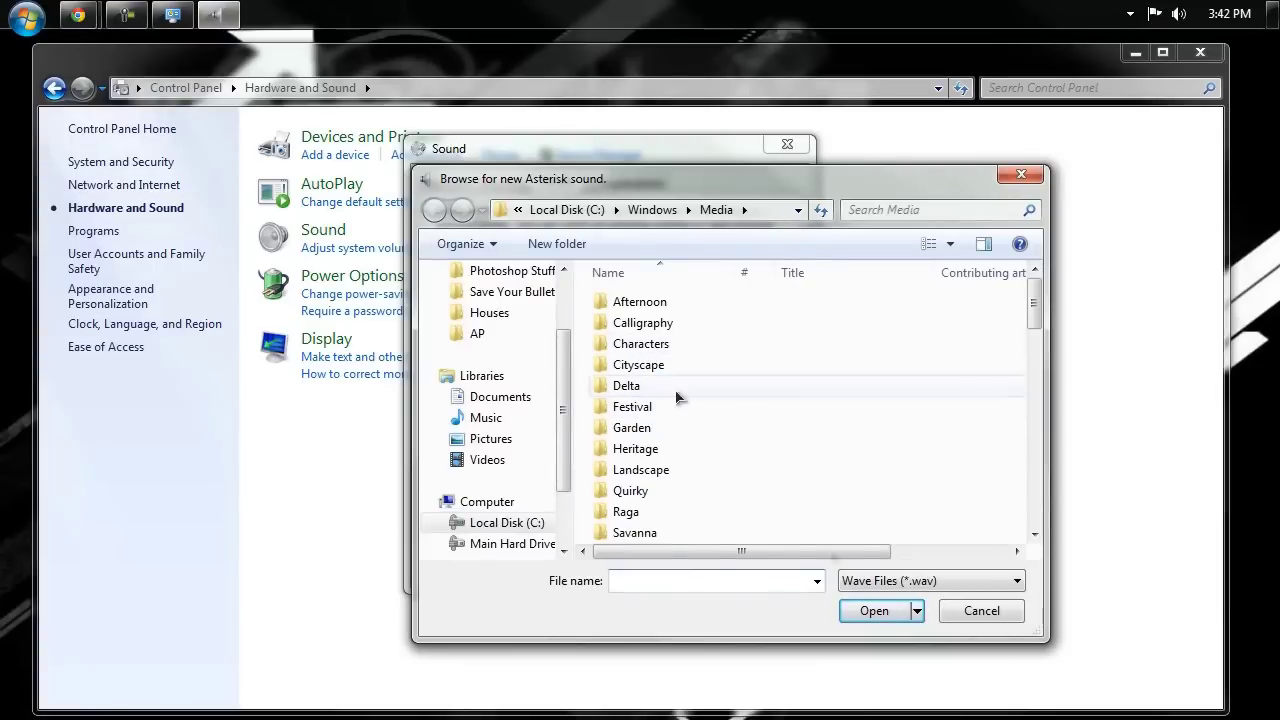
click(977, 611)
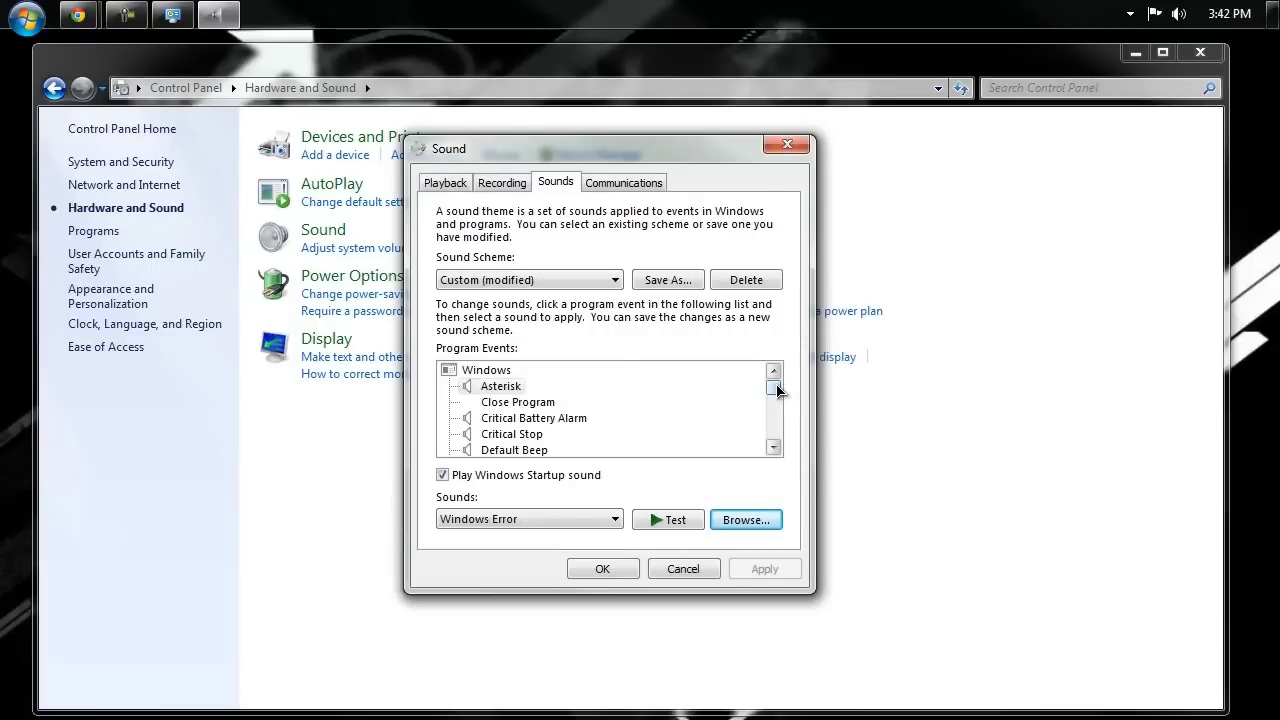
key(Escape)
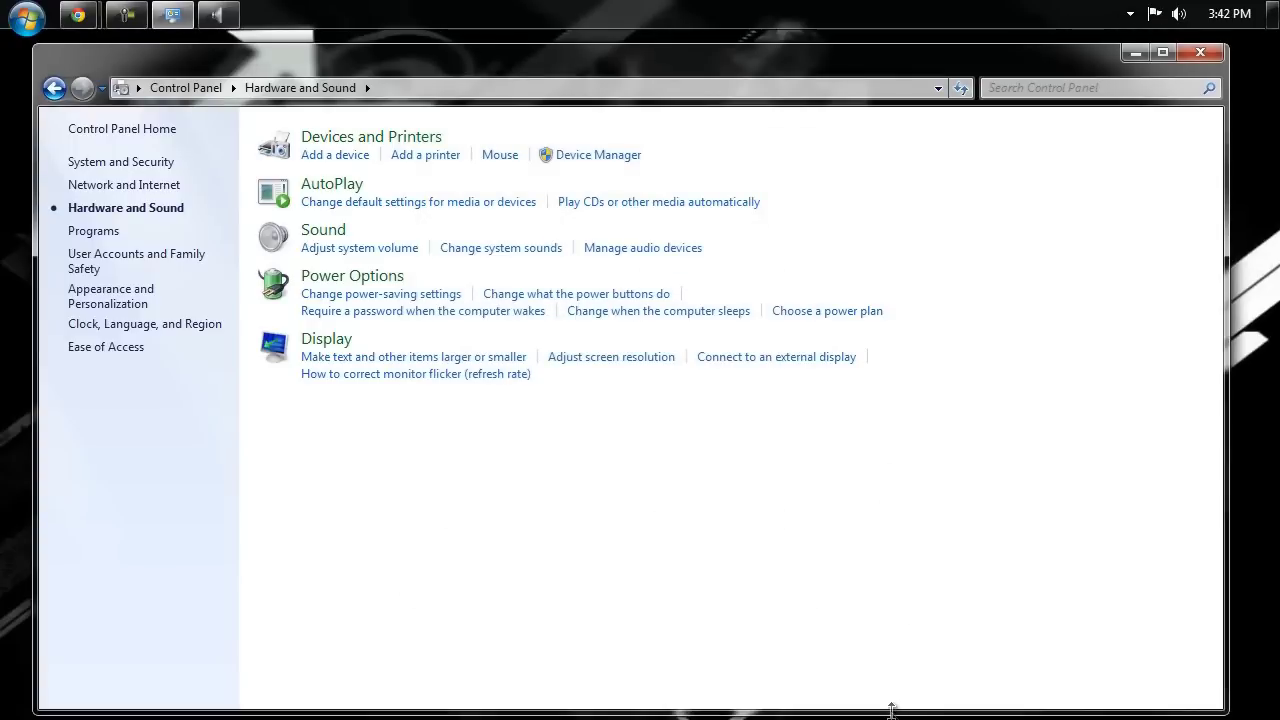
Open the Customize folder on Main Hard Drive (D:) in a file window
mouse_move(1122, 700)
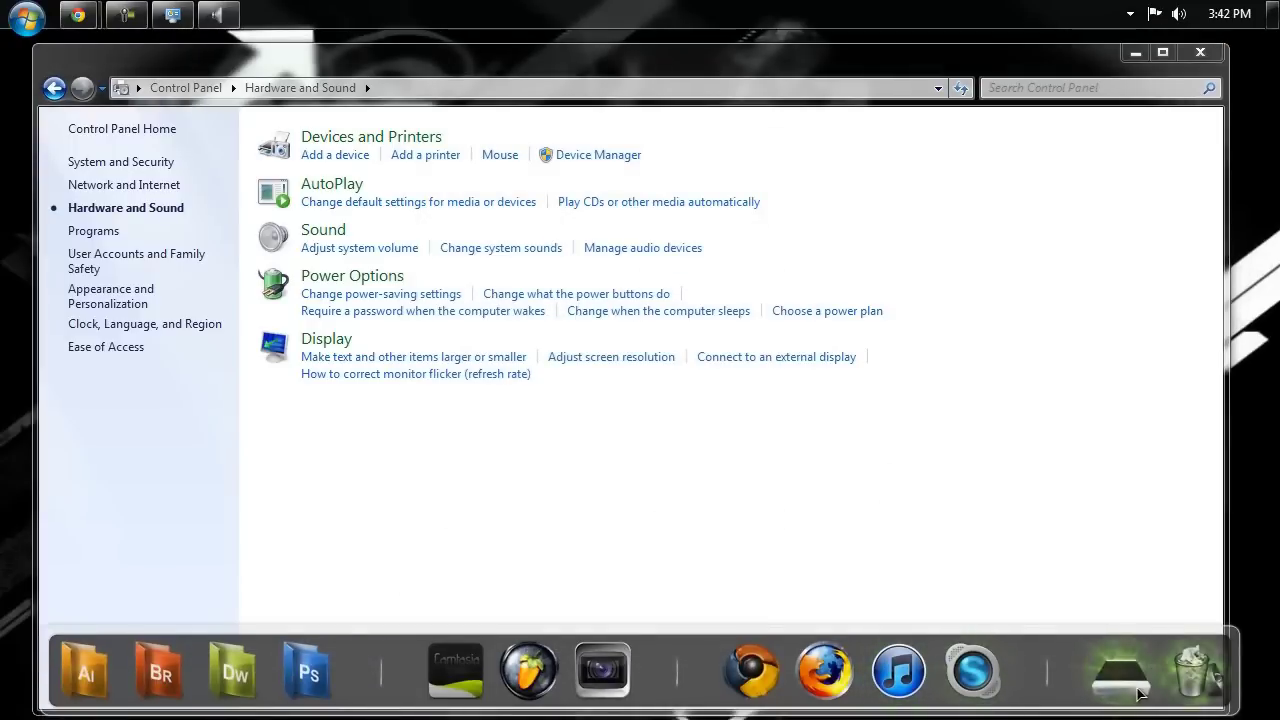
click(1122, 688)
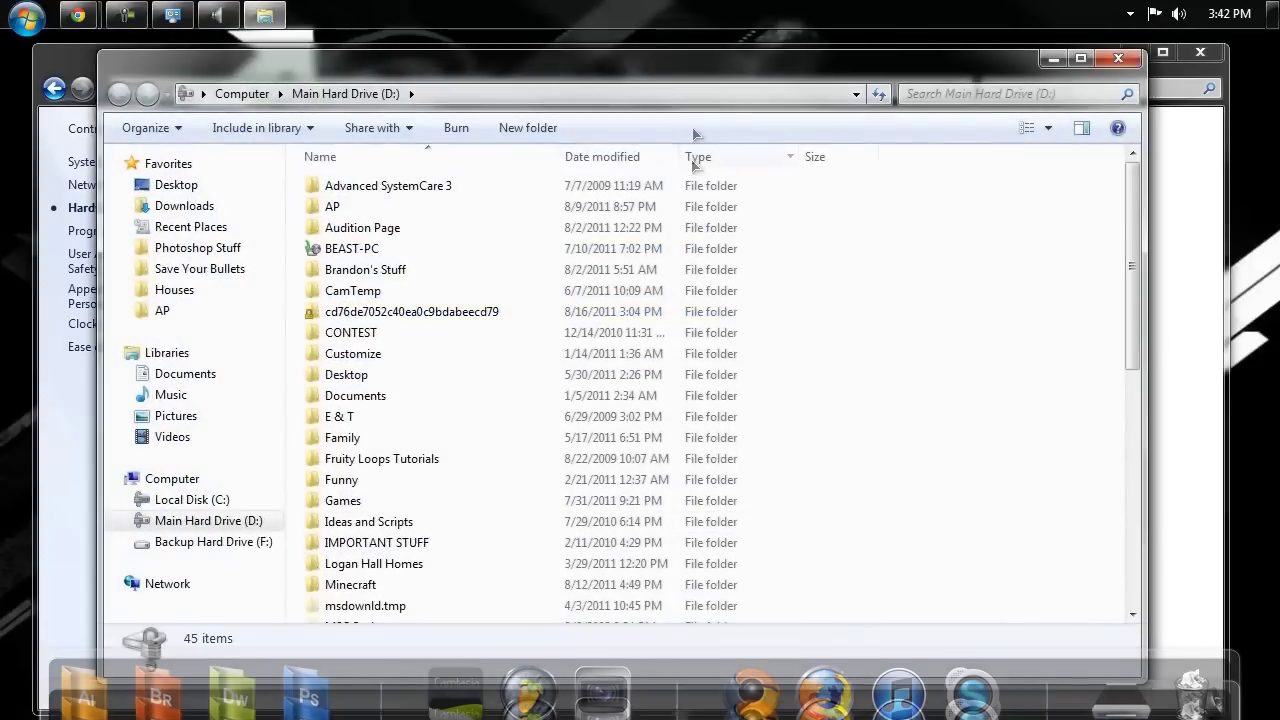
drag(716, 62, 720, 54)
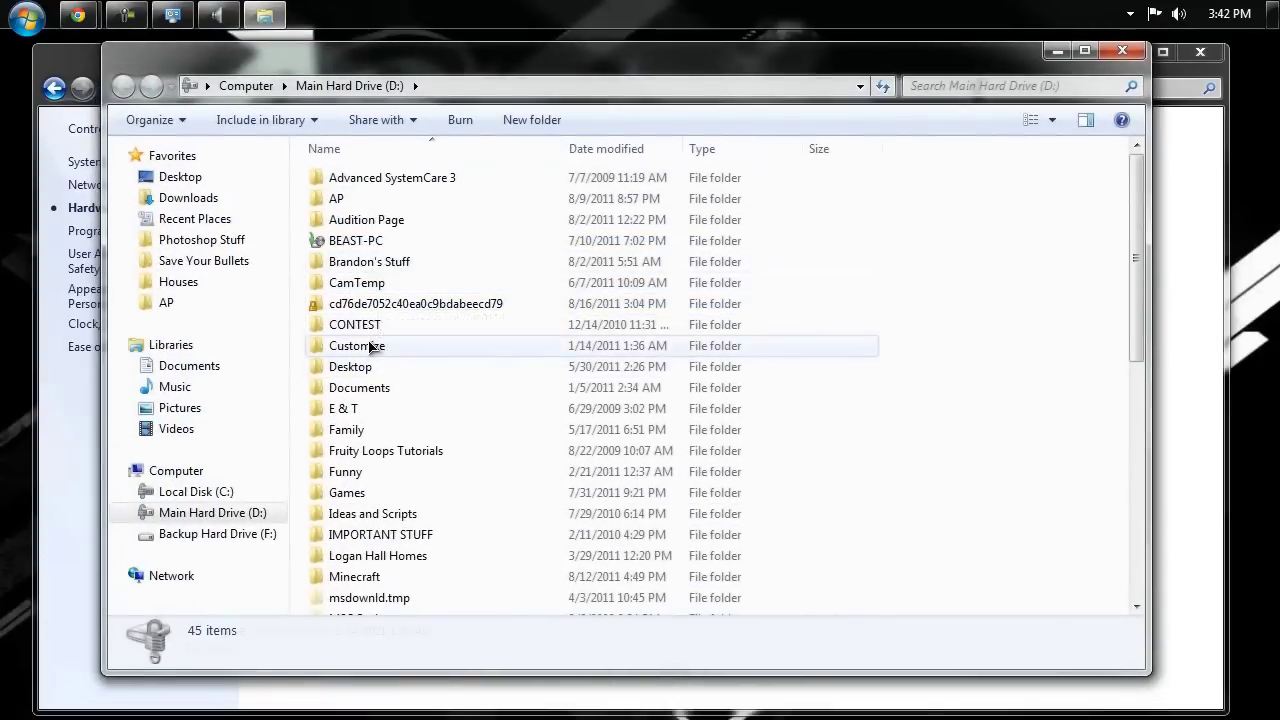
double_click(491, 346)
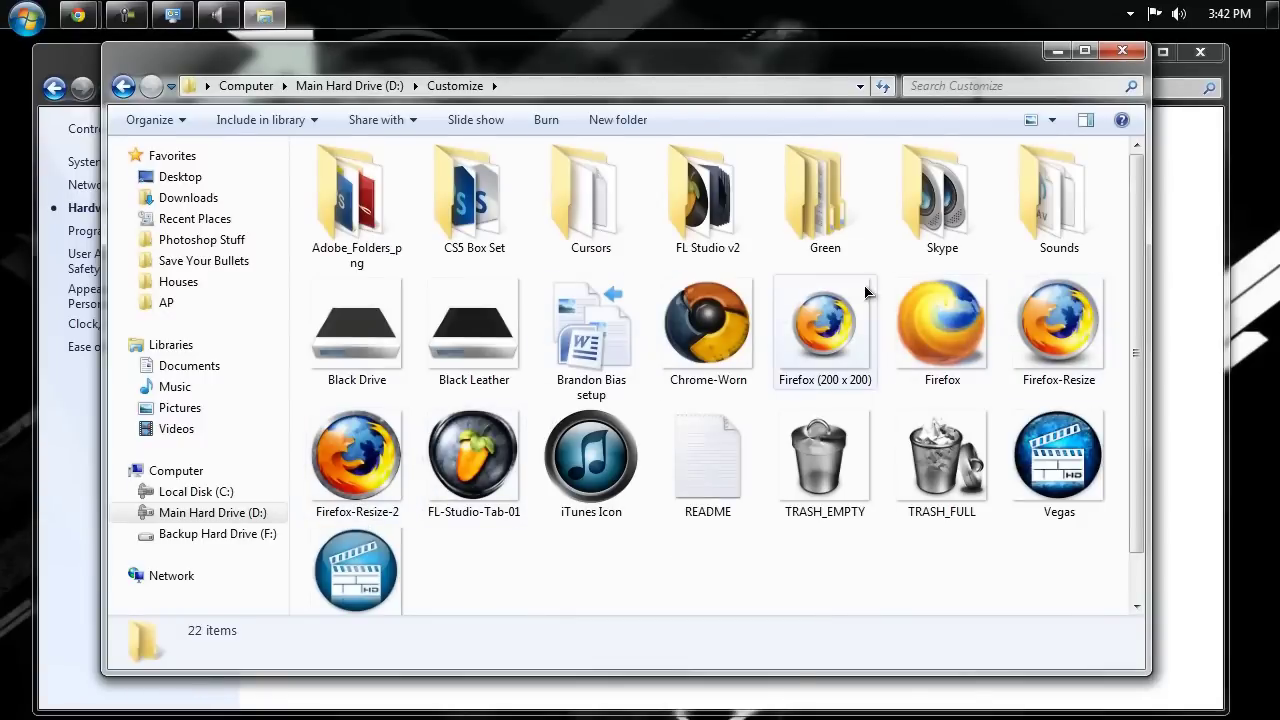
View the contents of the Cursors folder and return to the Customize folder
click(591, 234)
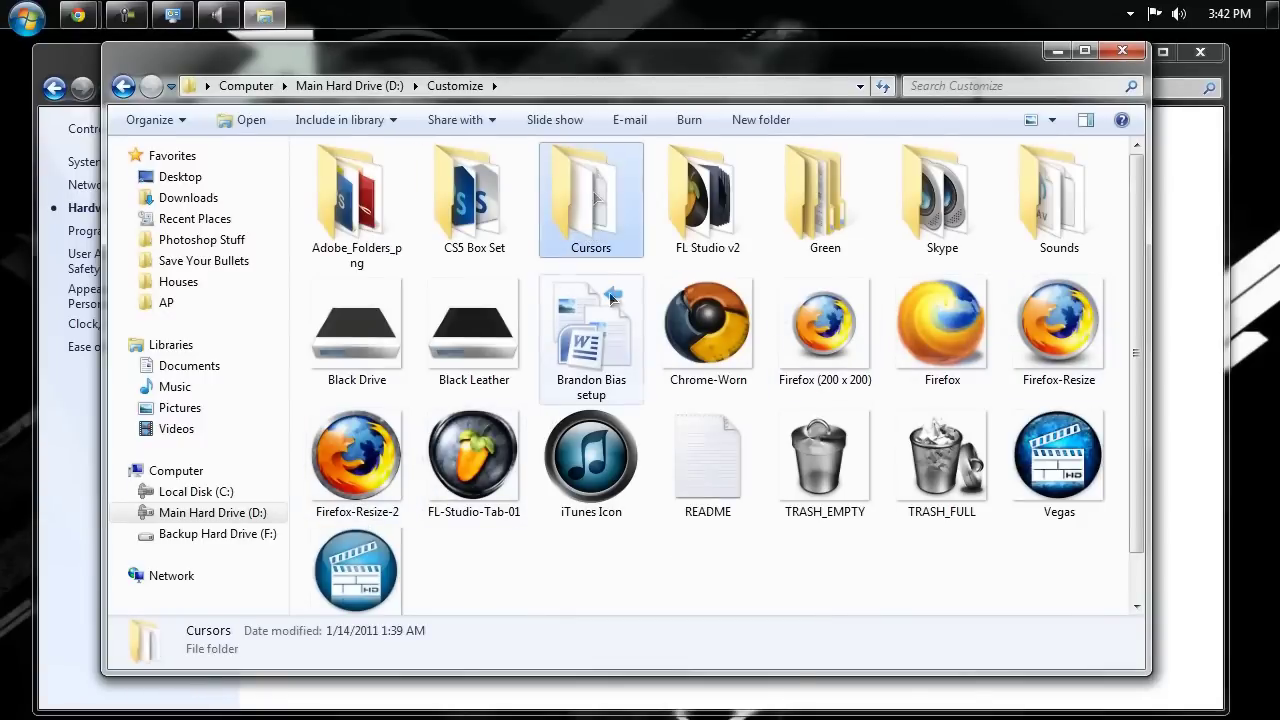
double_click(600, 202)
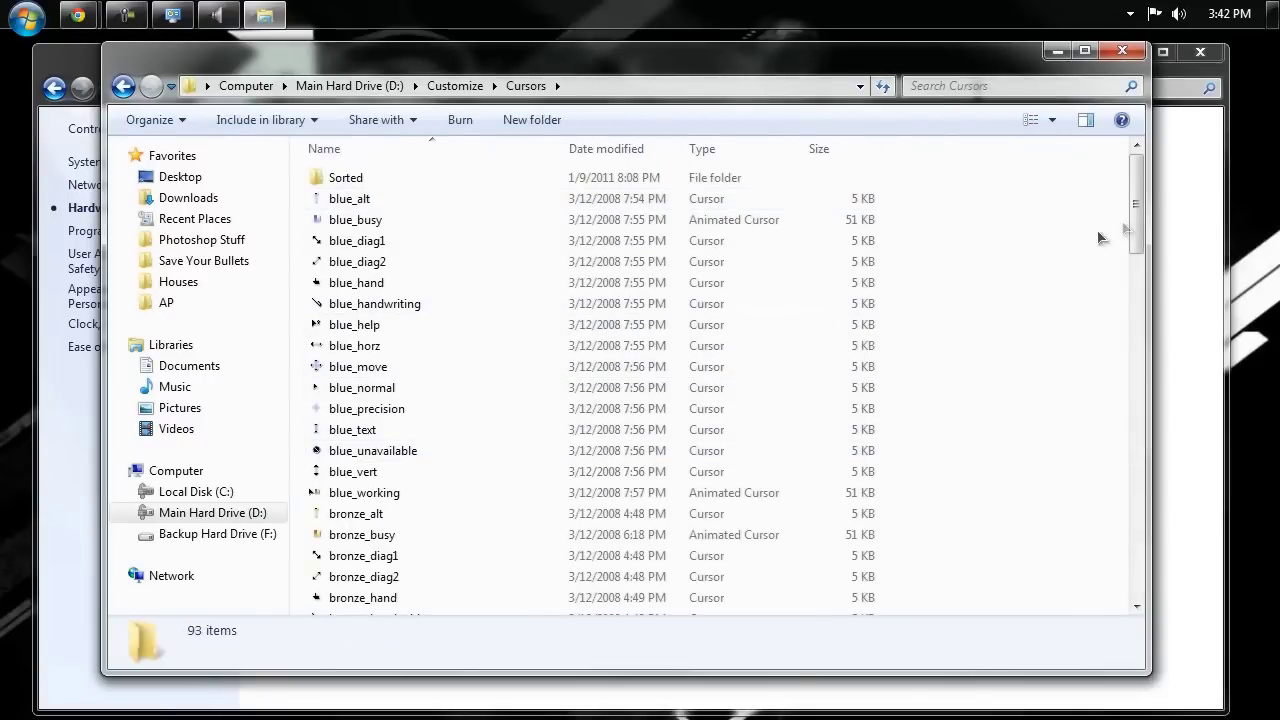
drag(1134, 228, 1131, 160)
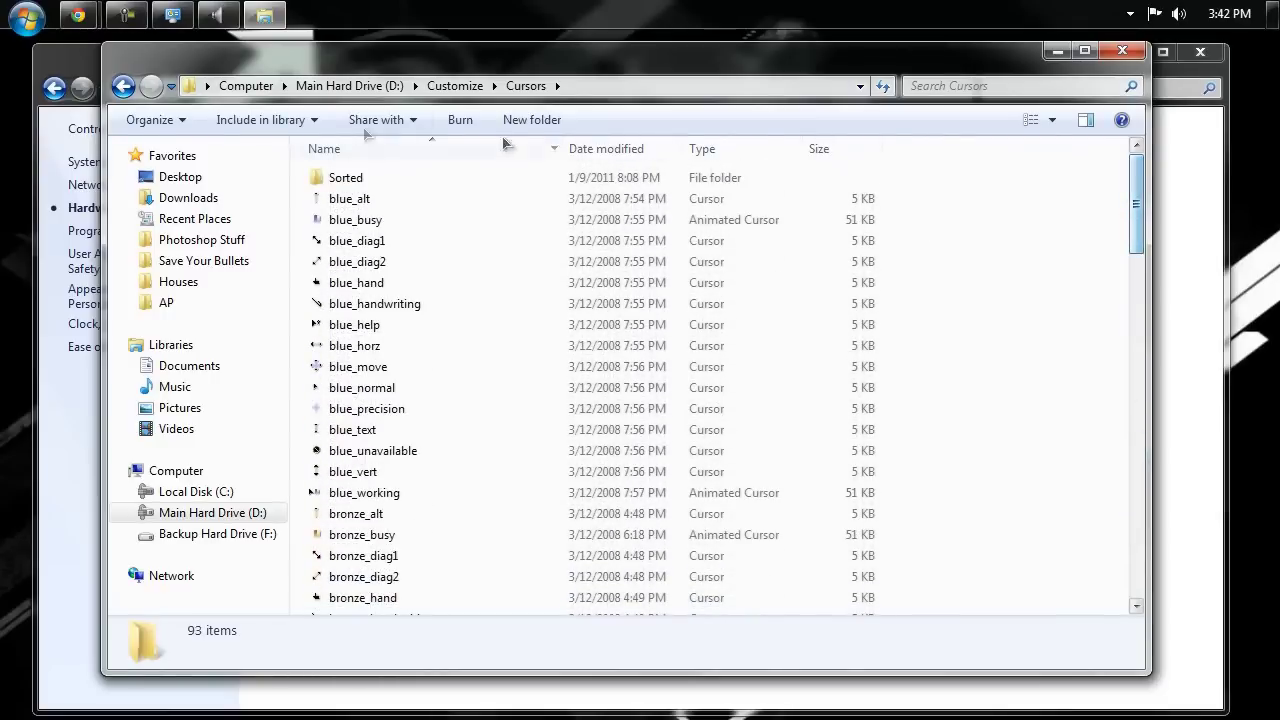
click(123, 86)
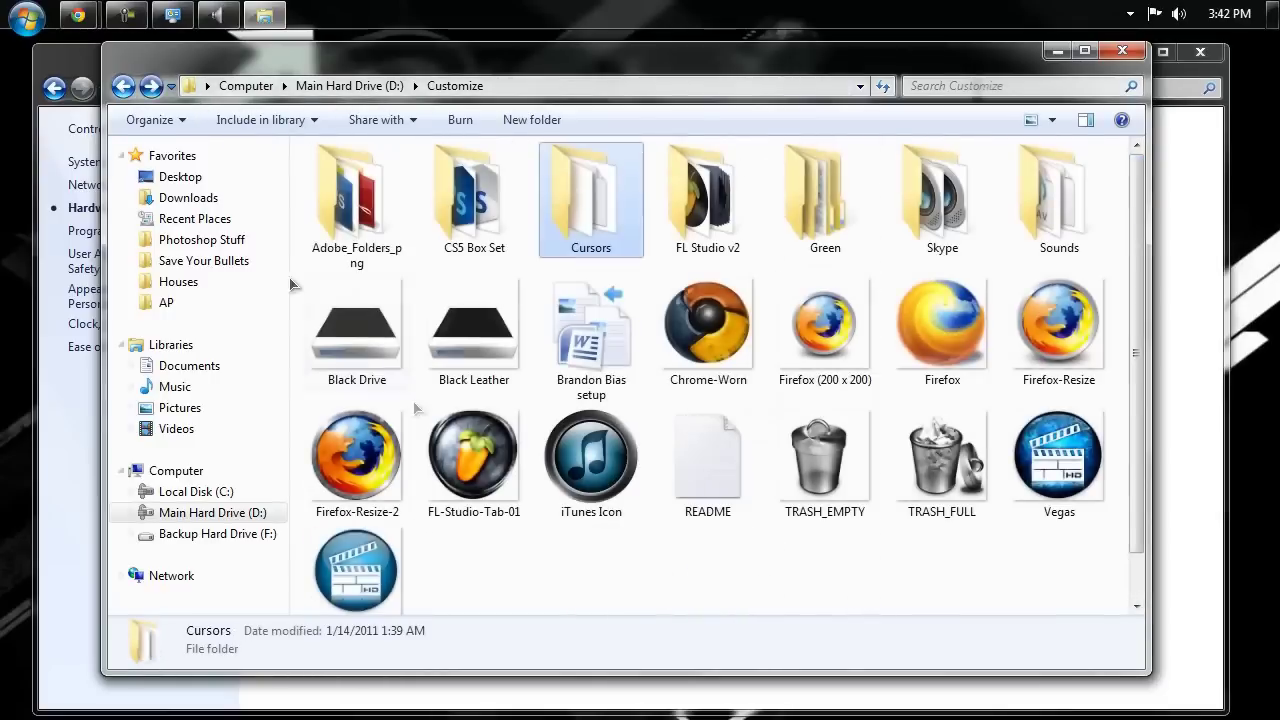
Open the README file, read through its Nexus and Windows sound setup sections, and close it
double_click(710, 473)
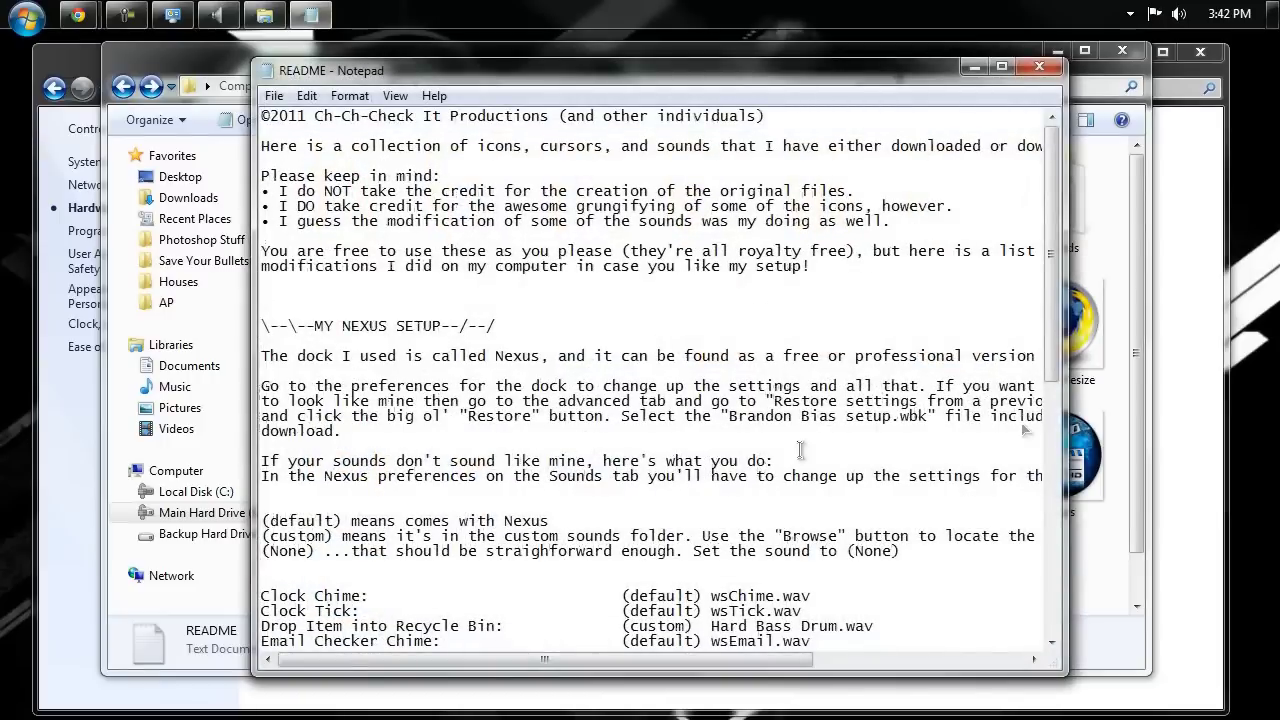
scroll(1043, 217, down, 4)
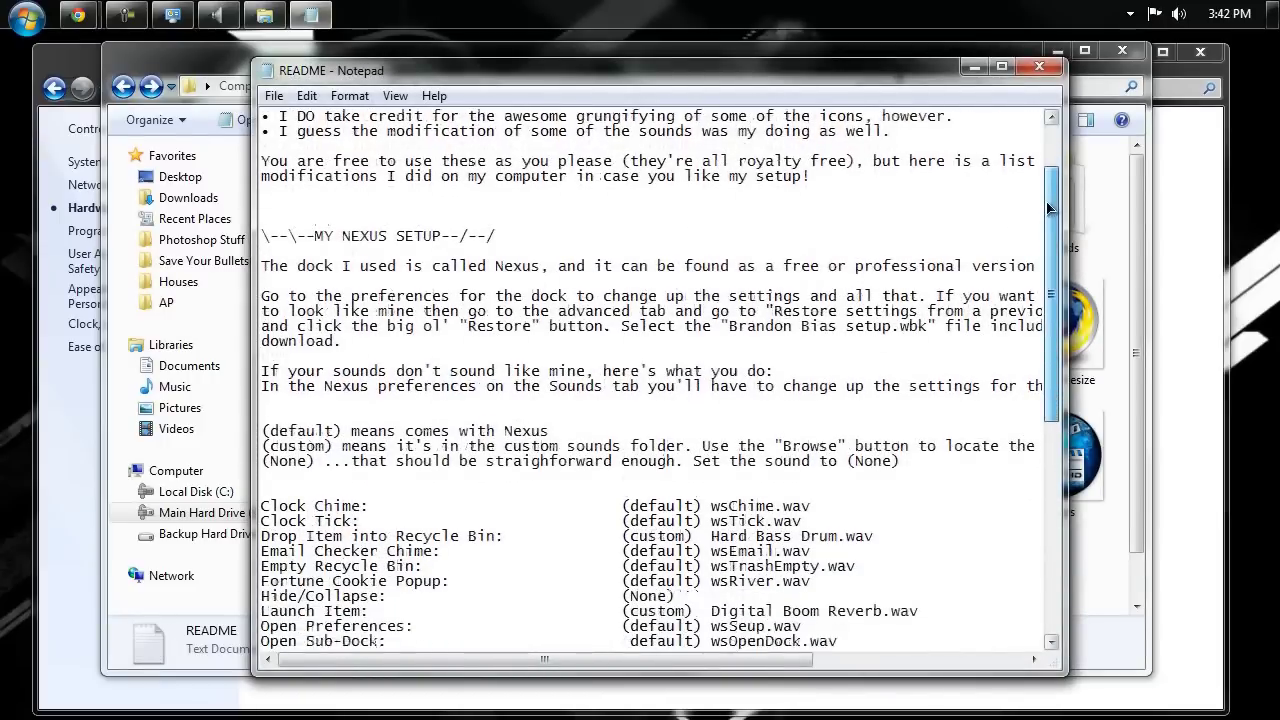
scroll(1043, 236, down, 1)
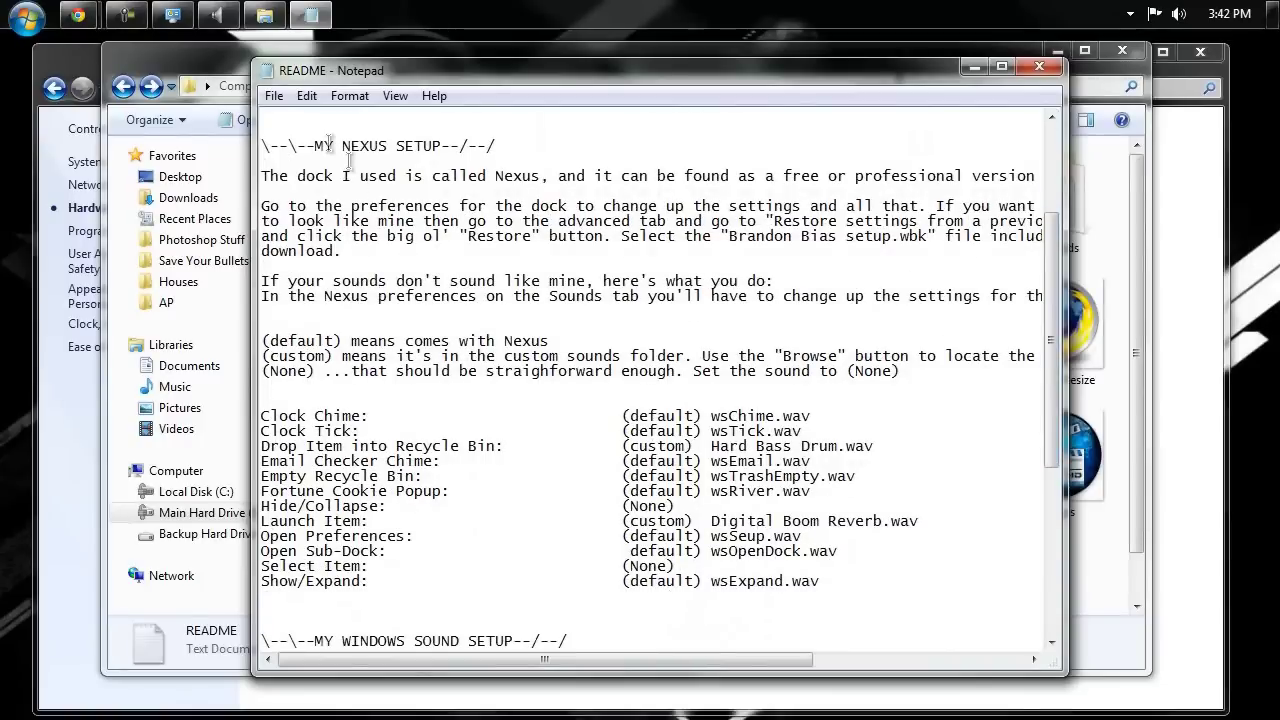
drag(314, 146, 268, 160)
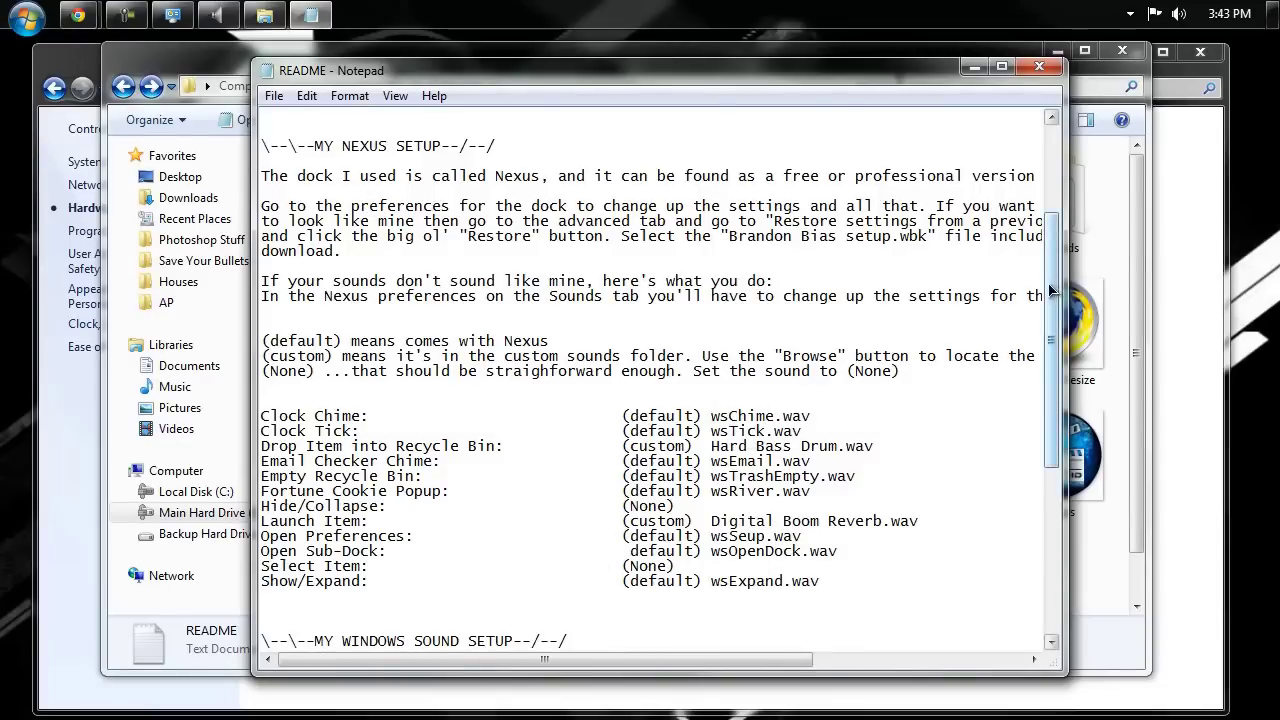
drag(1051, 290, 1051, 457)
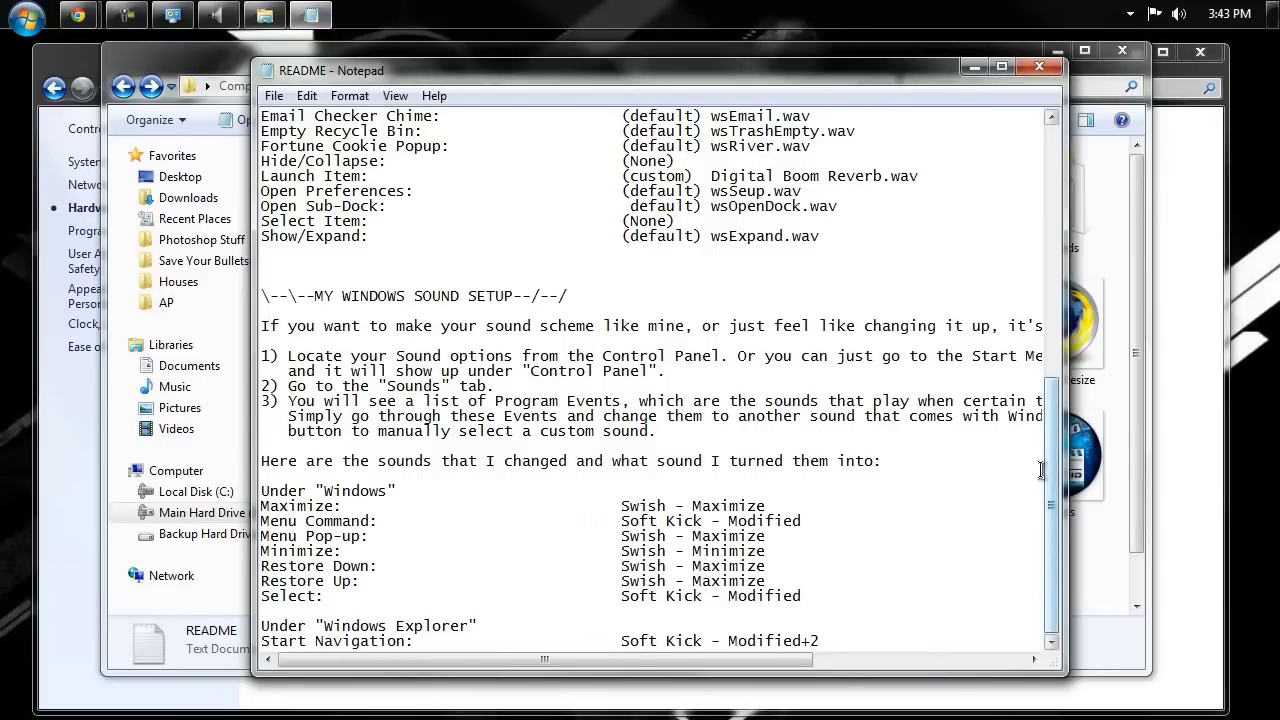
click(1039, 66)
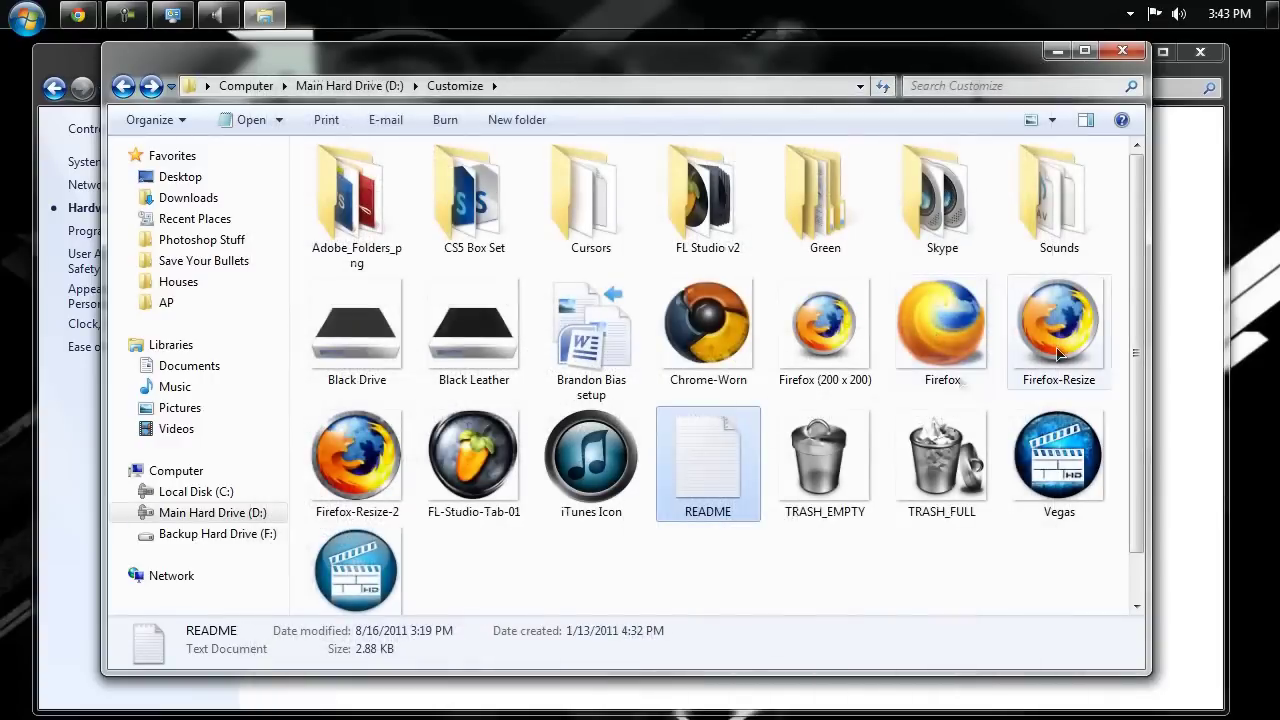
Open the Sounds folder and play Digital Boom Reverb, moving the player window over the file list
double_click(1057, 198)
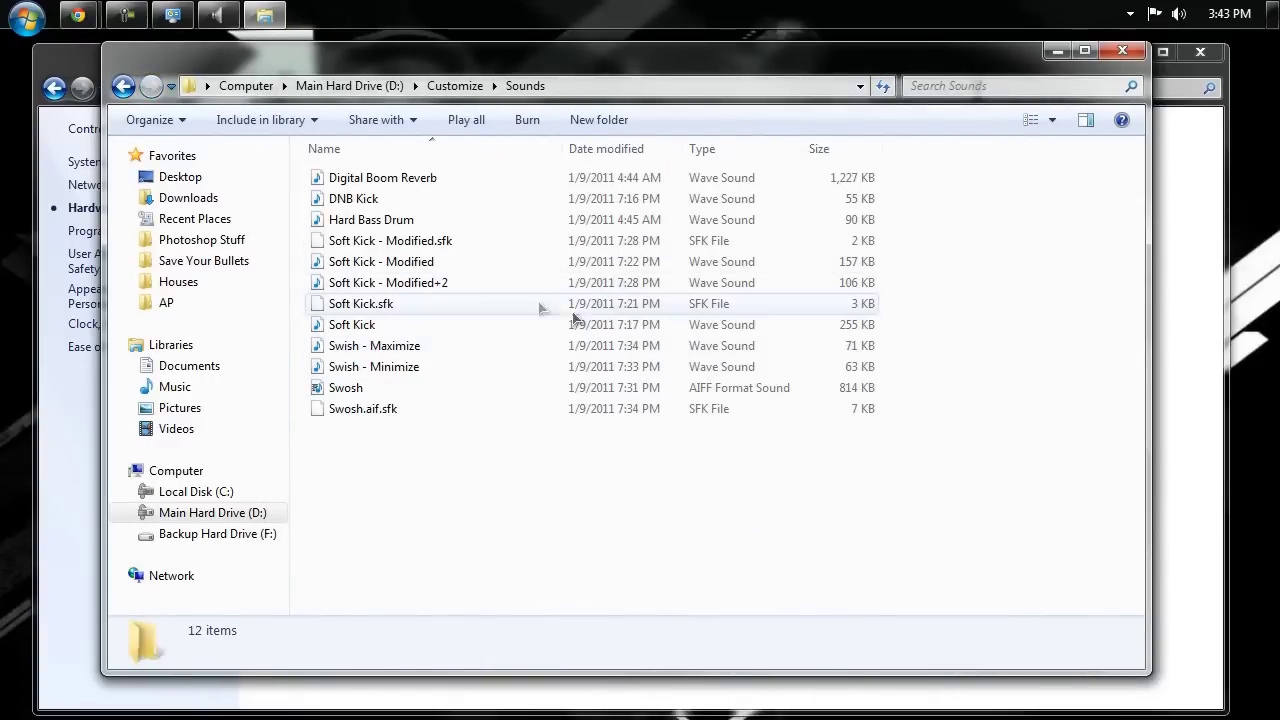
click(422, 180)
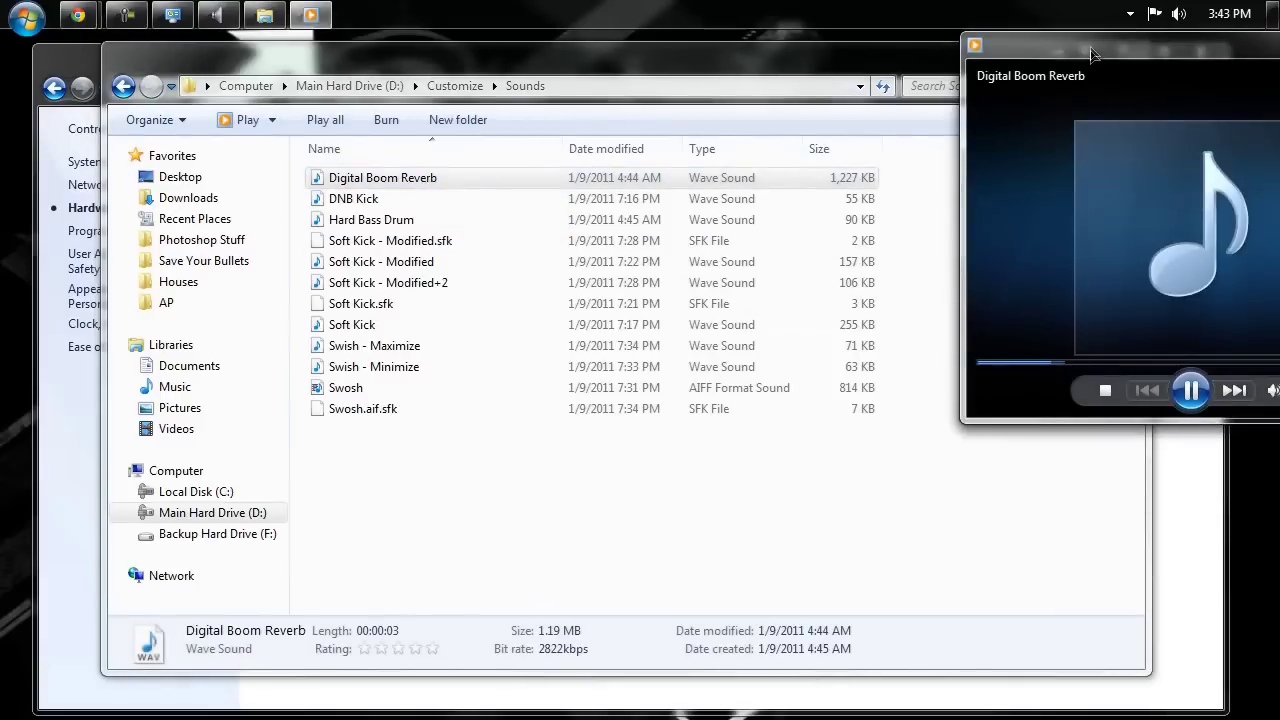
drag(1075, 54, 489, 167)
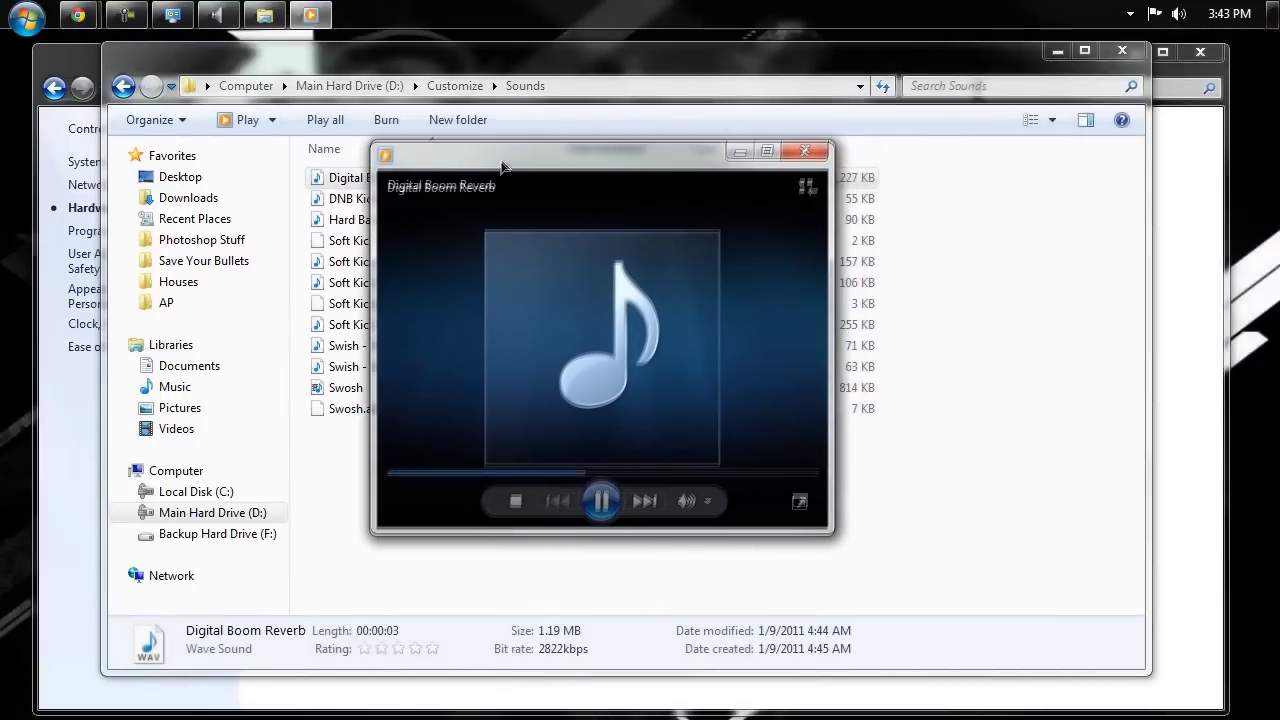
End the Digital Boom Reverb playback, close the player window and clear the file selection in the Sounds folder
click(603, 499)
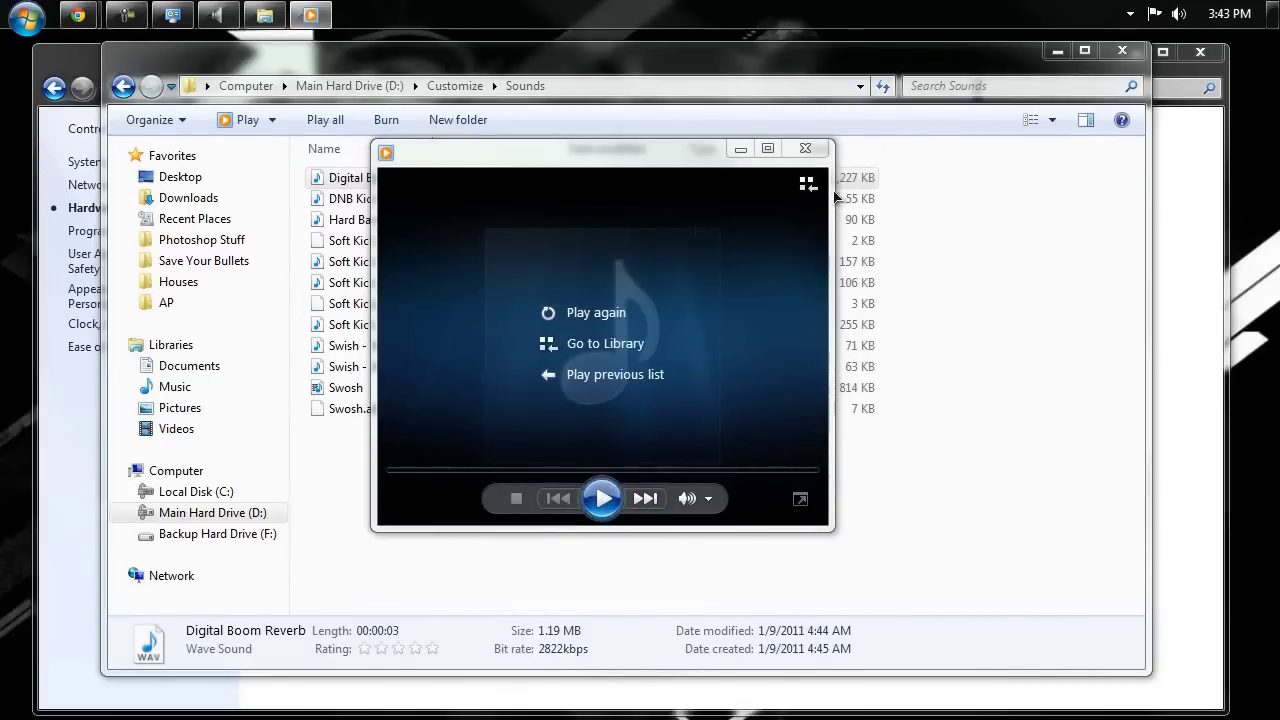
click(804, 149)
click(460, 505)
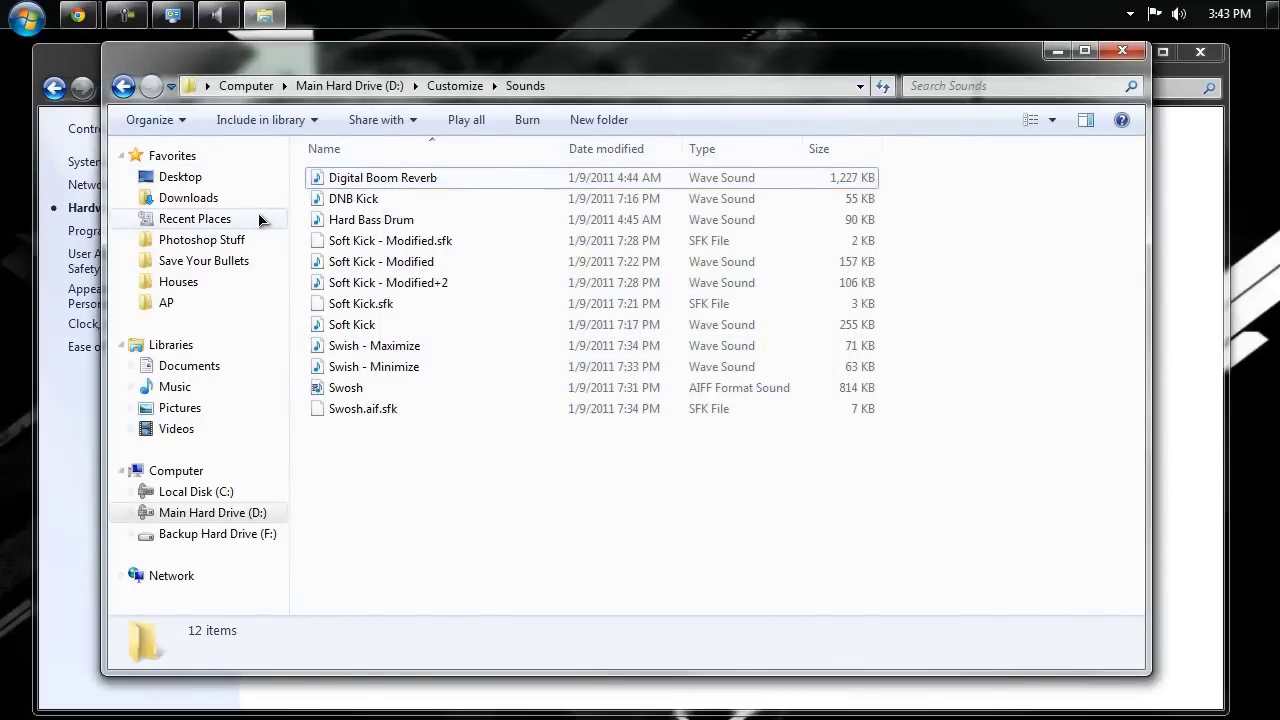
Return to the Sound settings and view the sounds assigned to the Critical Stop and Device Disconnect program events
click(218, 15)
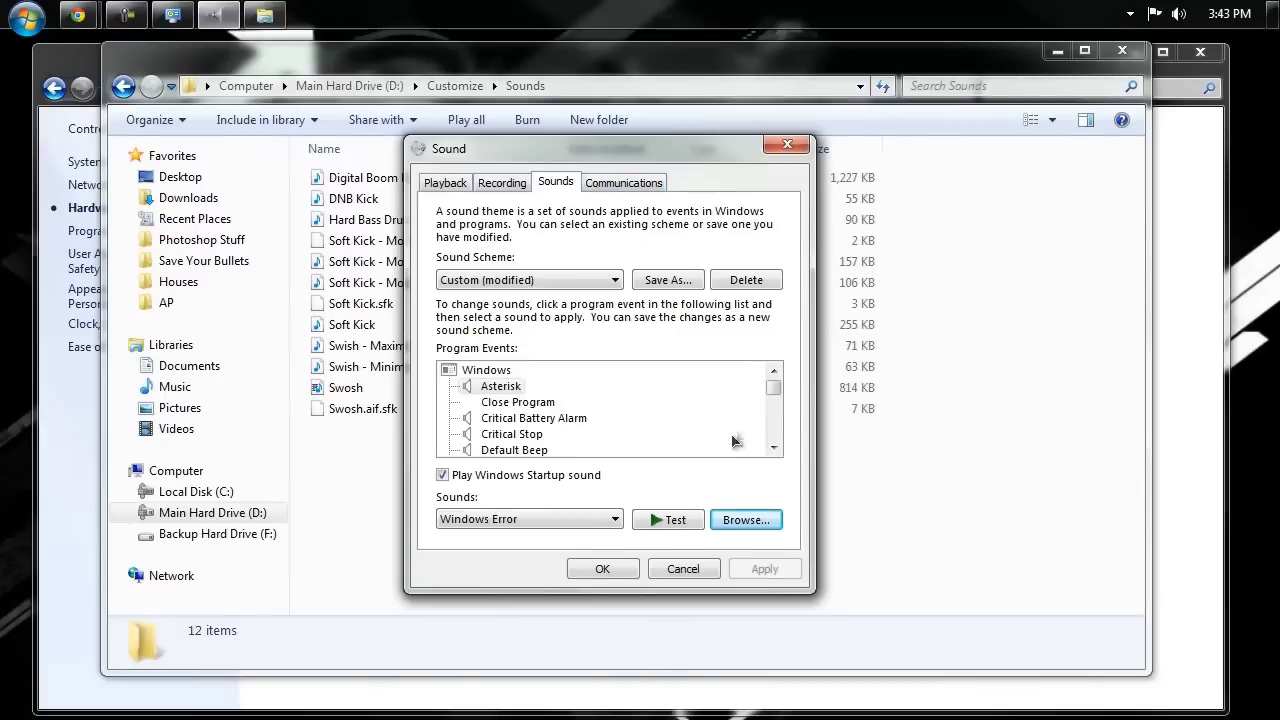
click(503, 434)
click(774, 448)
click(774, 448)
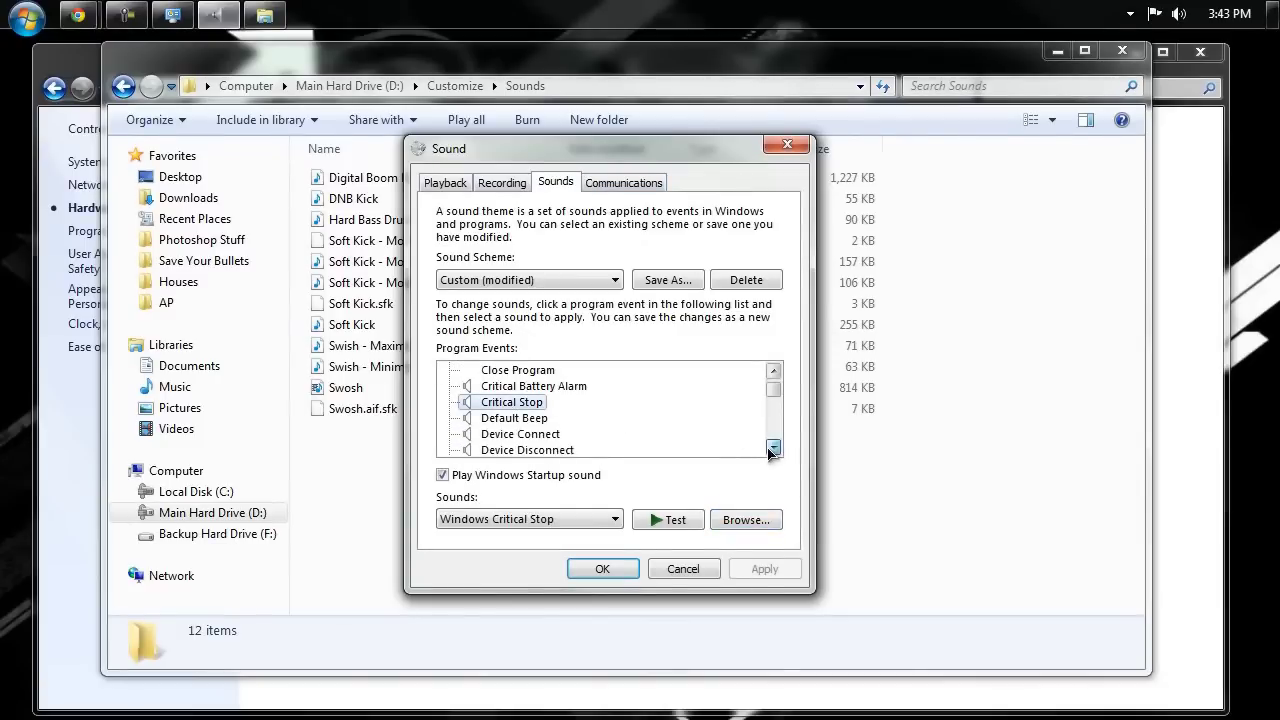
click(774, 448)
click(774, 448)
click(610, 418)
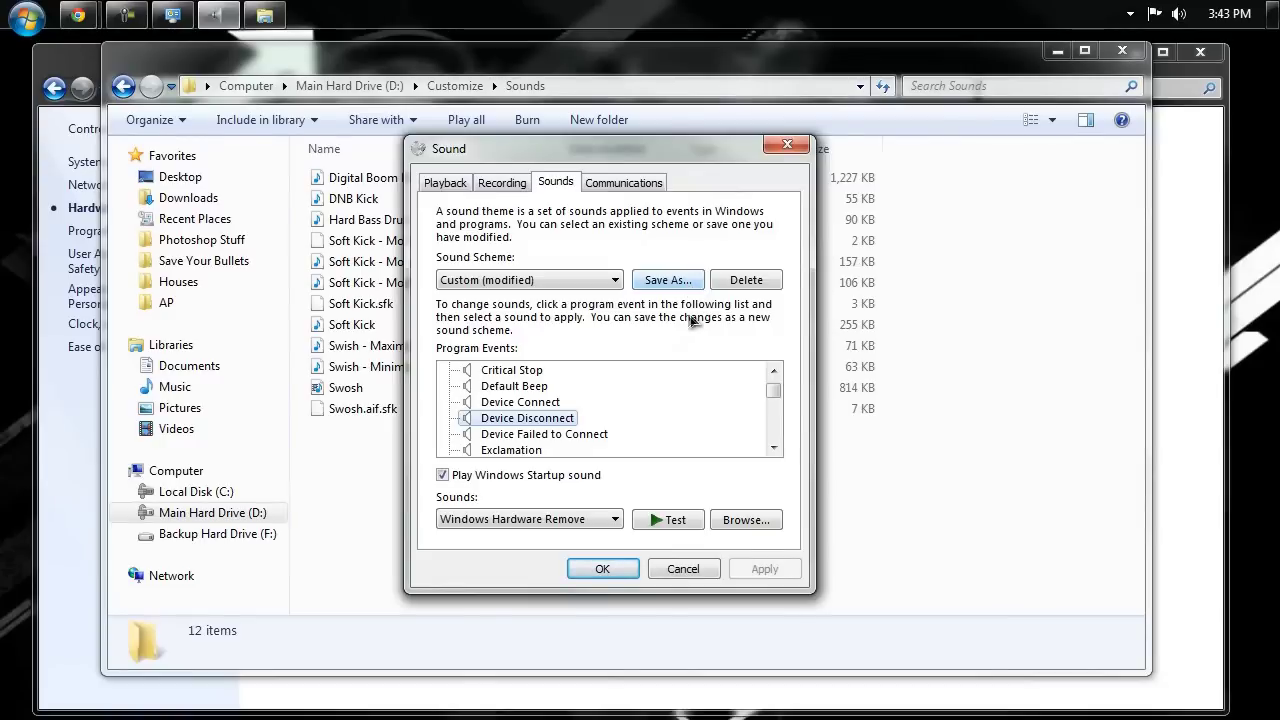
View the available sound schemes without choosing another one, and cancel the Sound settings
click(565, 281)
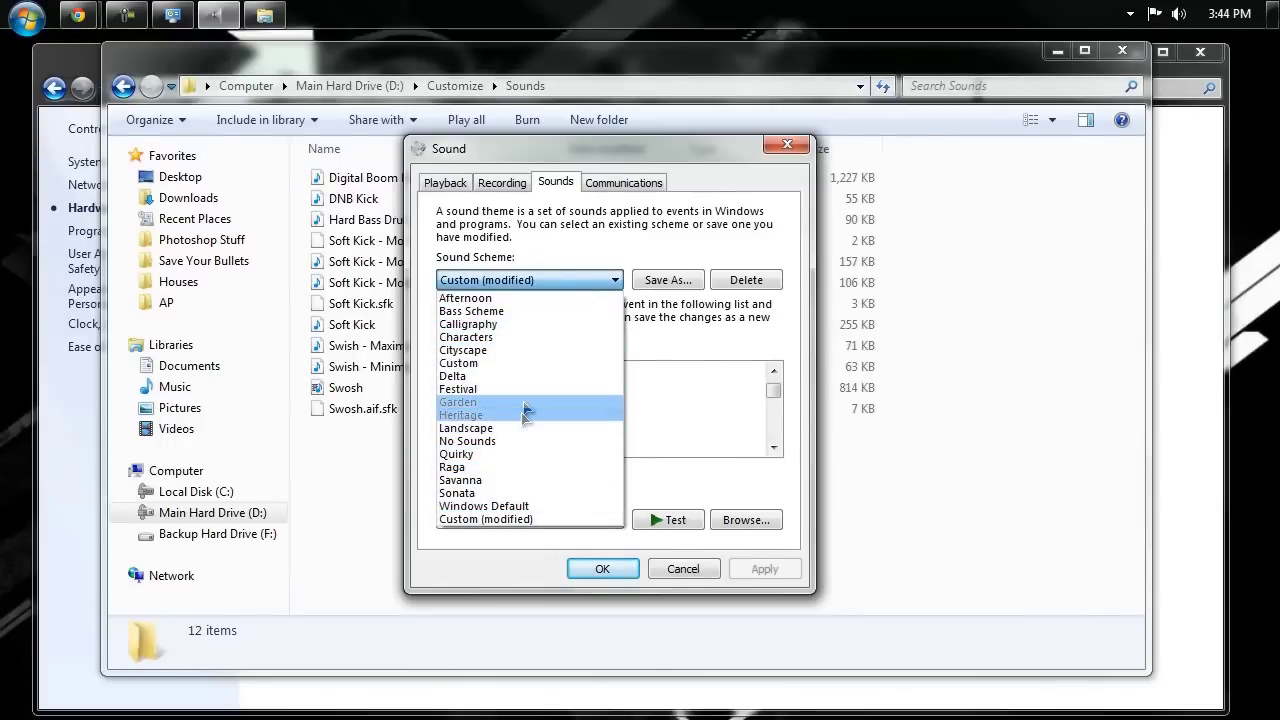
click(616, 281)
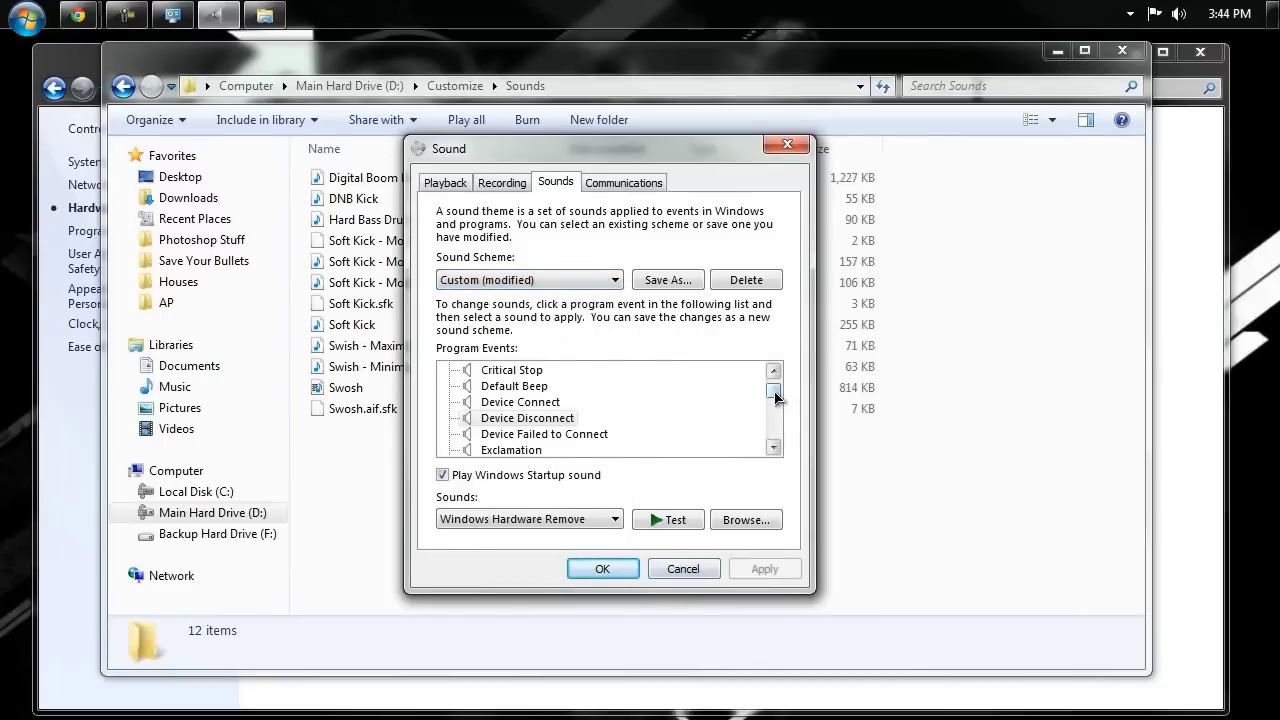
mouse_move(774, 397)
mouse_down()
mouse_move(774, 438)
mouse_move(773, 380)
mouse_up()
click(680, 569)
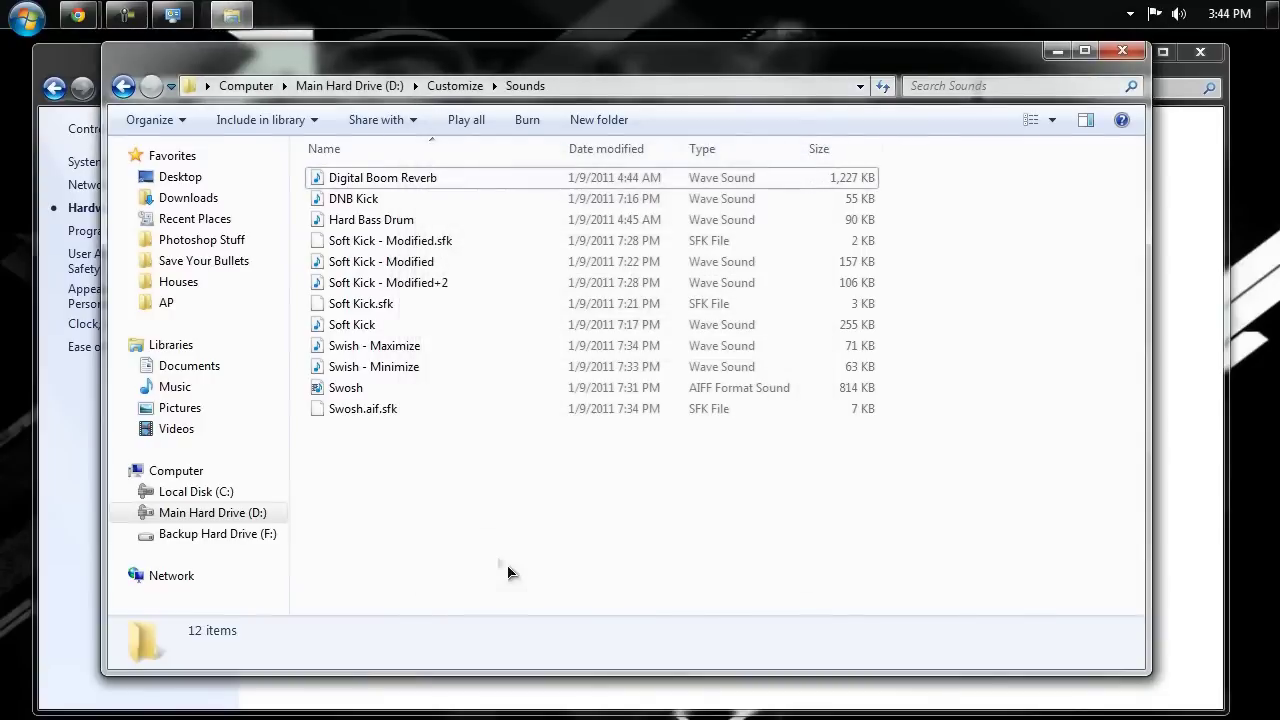
Go back to the Customize folder, then close its file window and the Hardware and Sound window
click(123, 86)
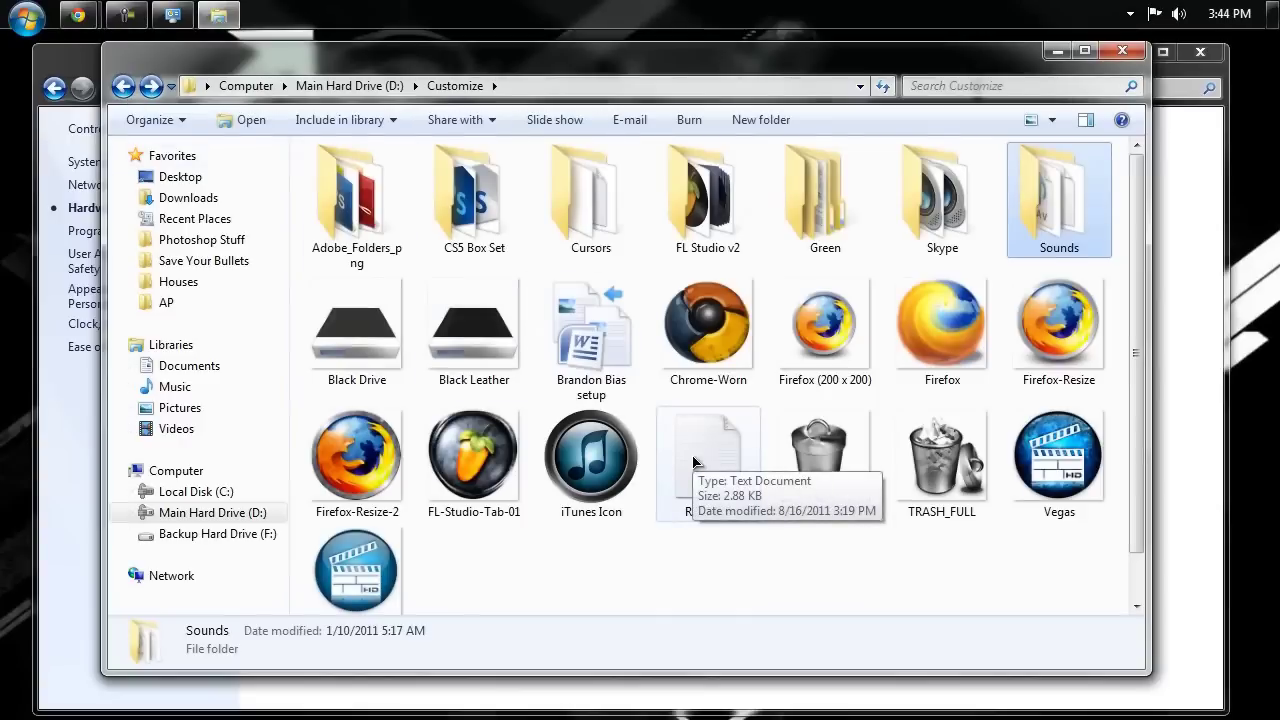
click(674, 572)
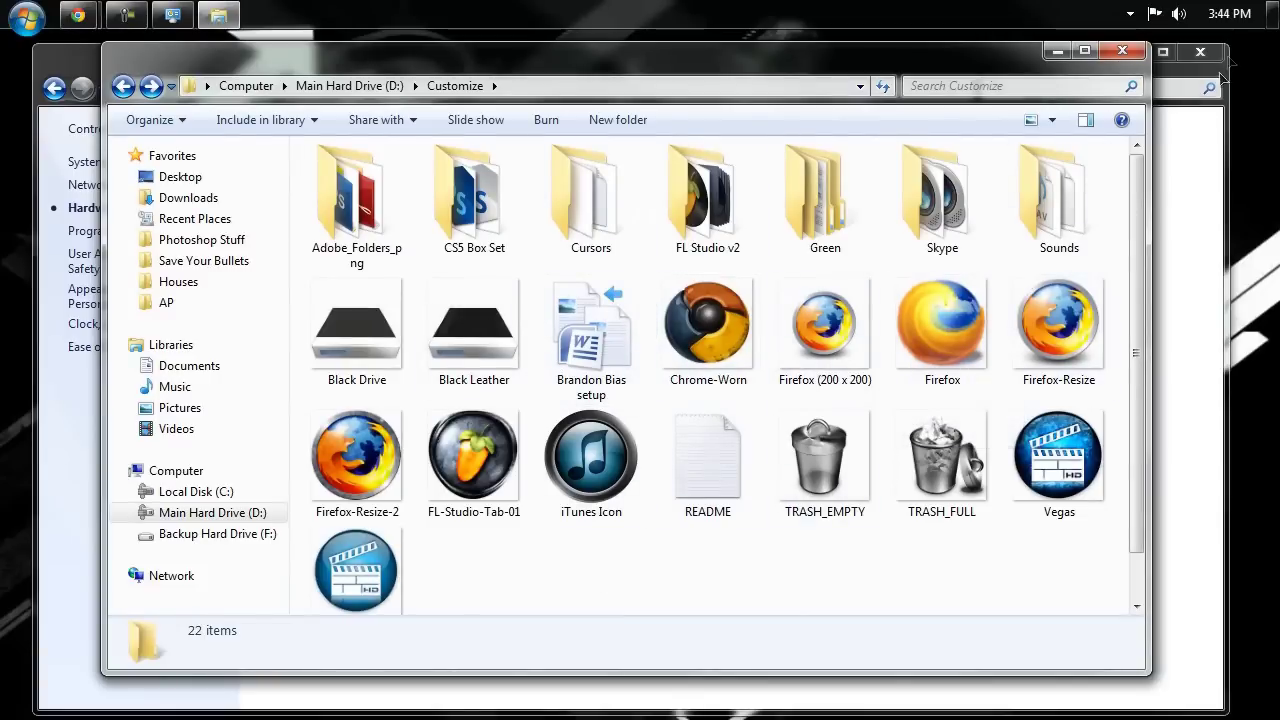
click(1122, 51)
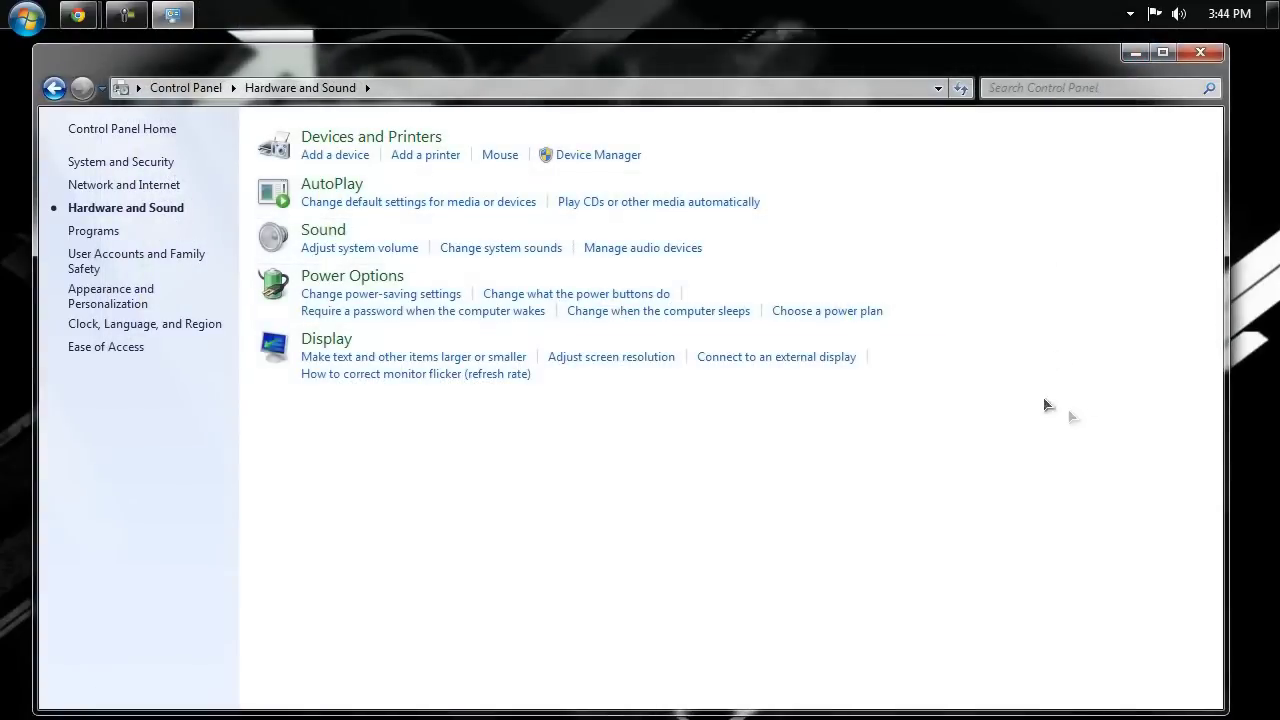
click(1200, 52)
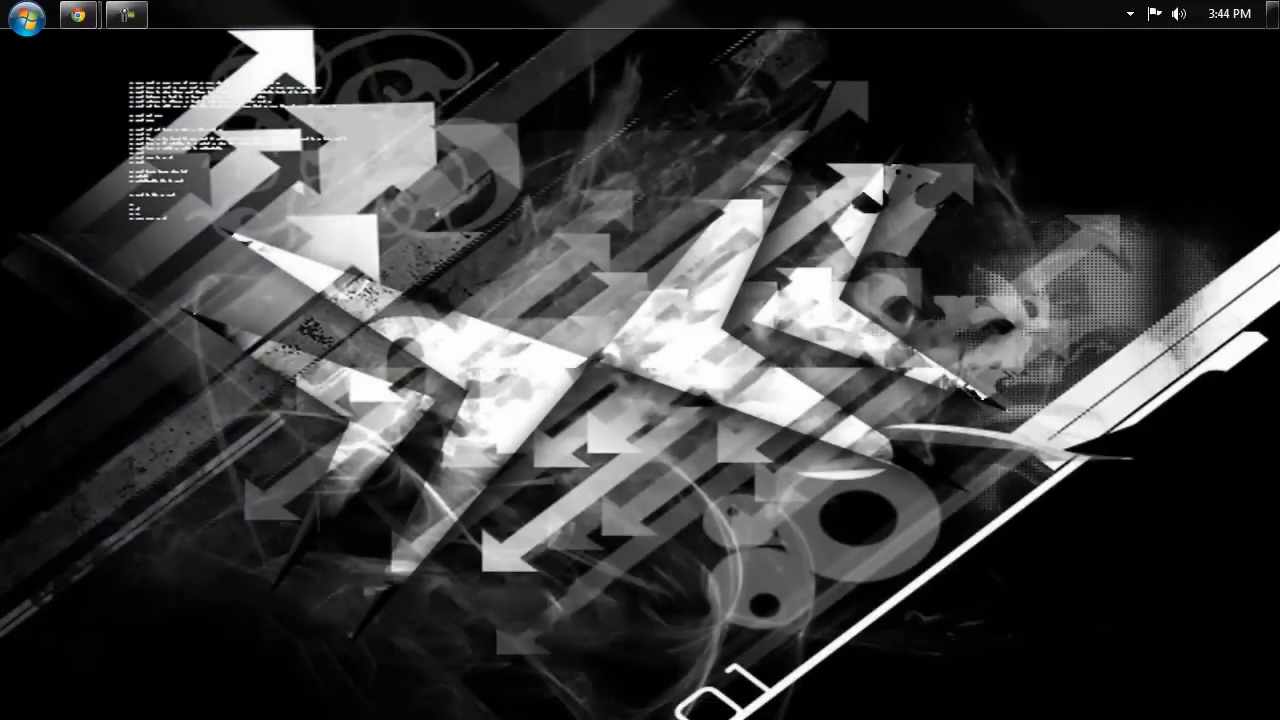